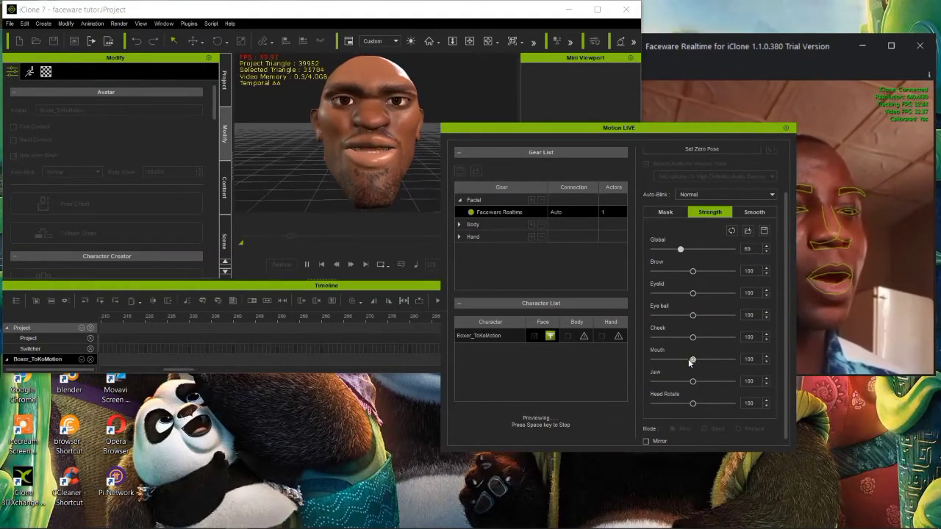
- Lower the Mouth strength to 37 for the facial capture and stop the live preview
drag(692, 359, 667, 363)
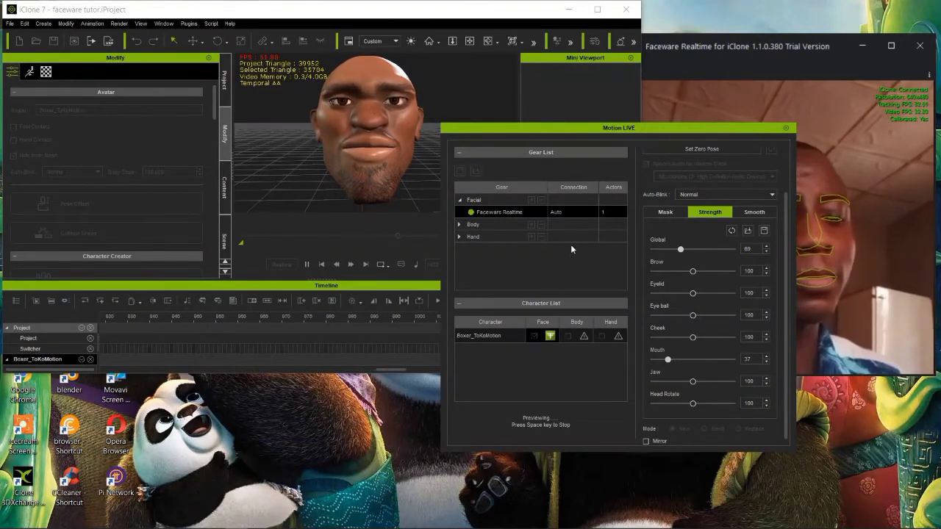
key(space)
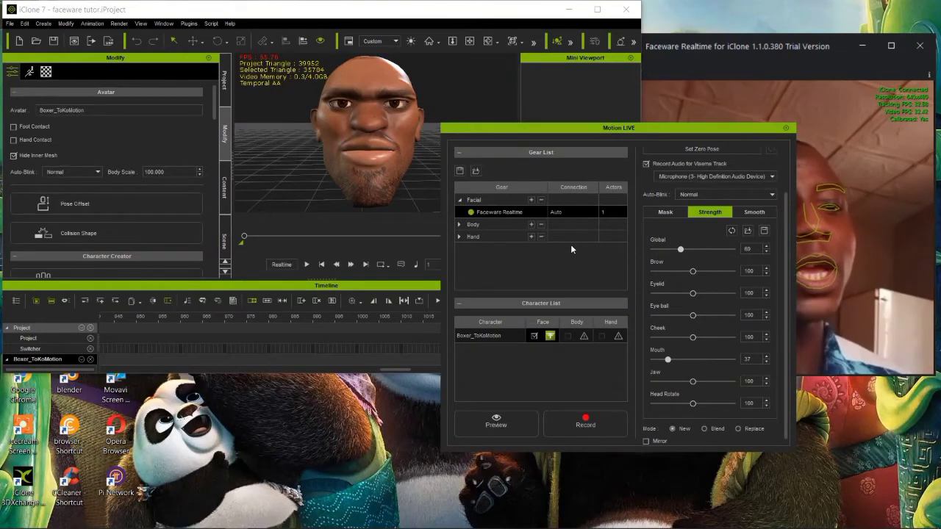
- Record a first facial motion take on Boxer_ToKoMotion from the Faceware Realtime tracking, checking the camera view before starting
click(572, 426)
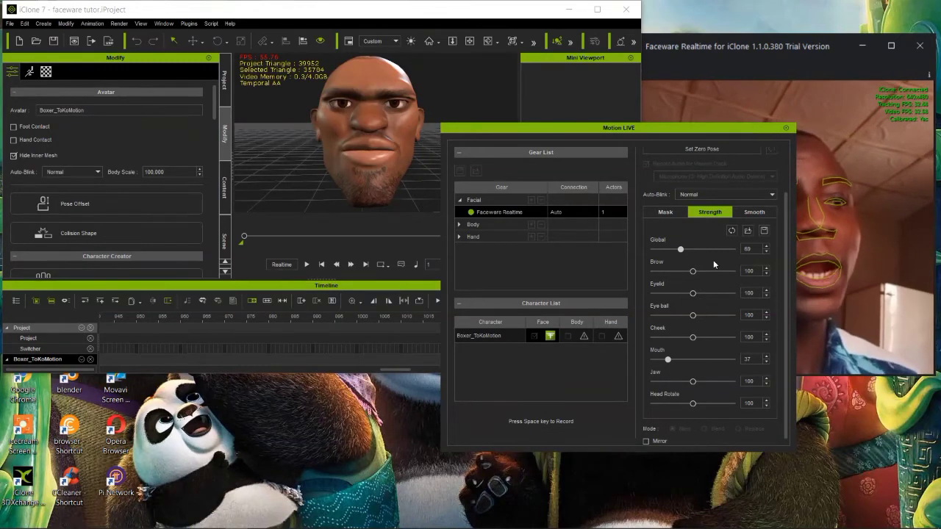
drag(735, 128, 480, 136)
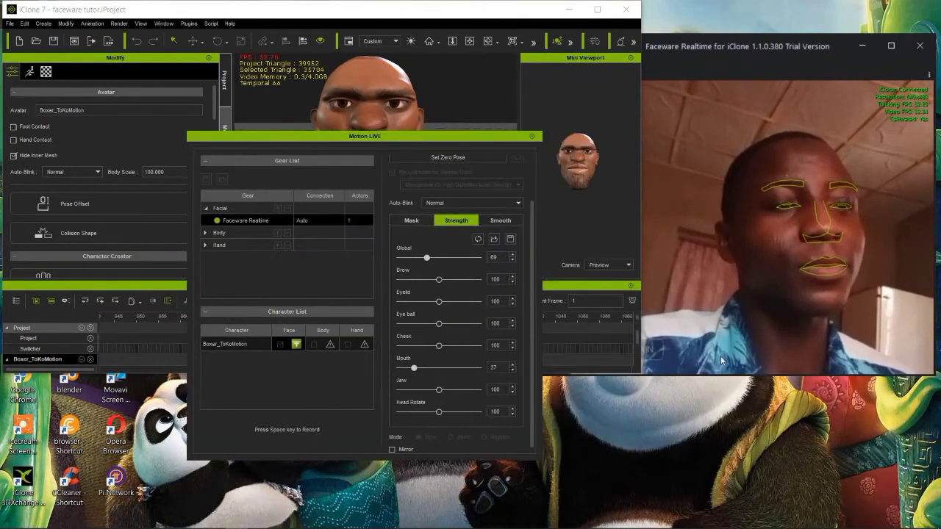
click(666, 349)
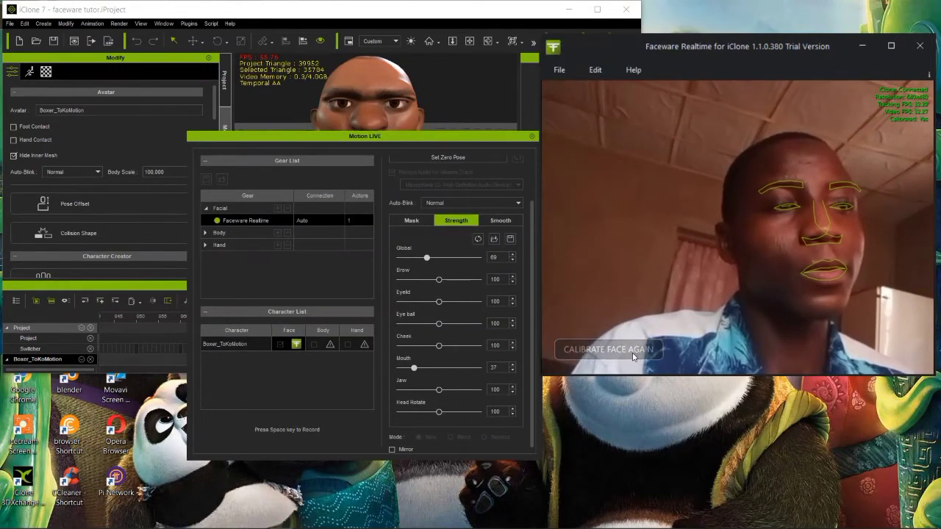
click(455, 139)
drag(456, 138, 779, 110)
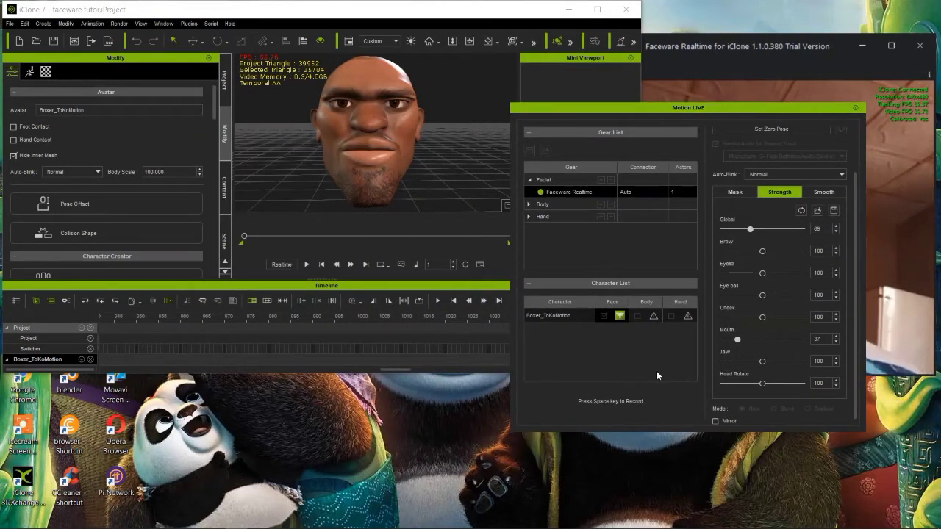
key(space)
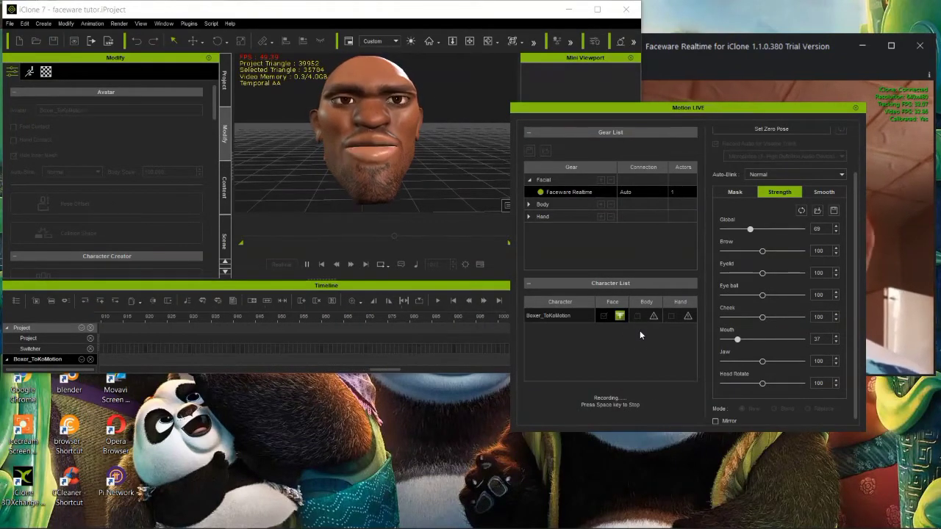
key(space)
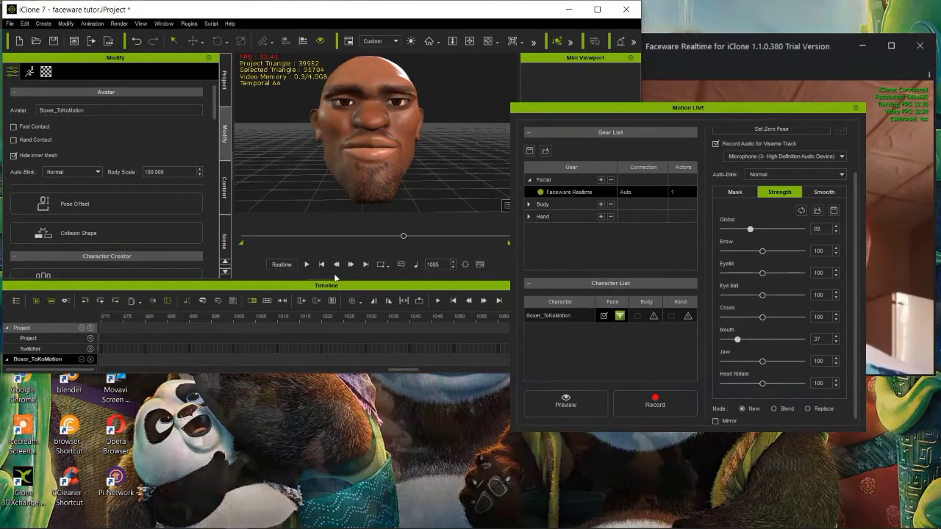
- Mark the end of the playback range at frame 1085 and play the recorded take from the first frame
click(389, 302)
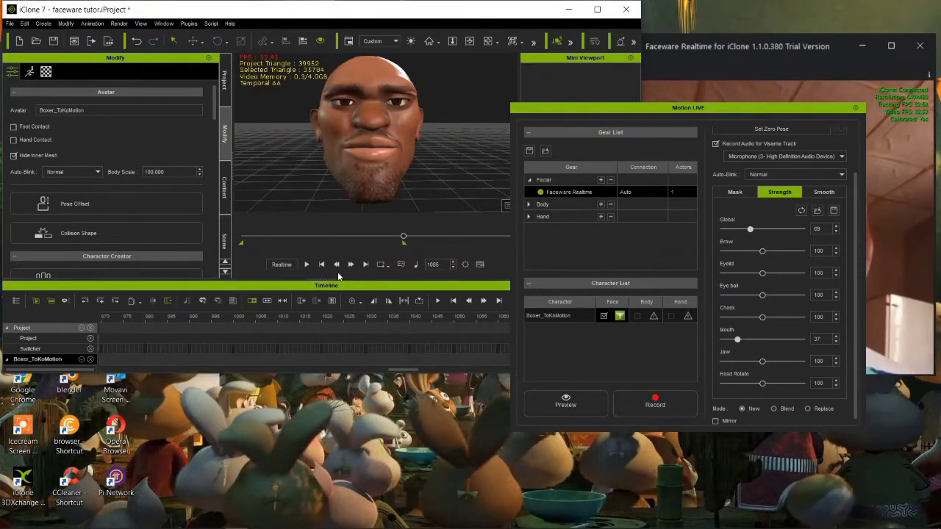
click(321, 264)
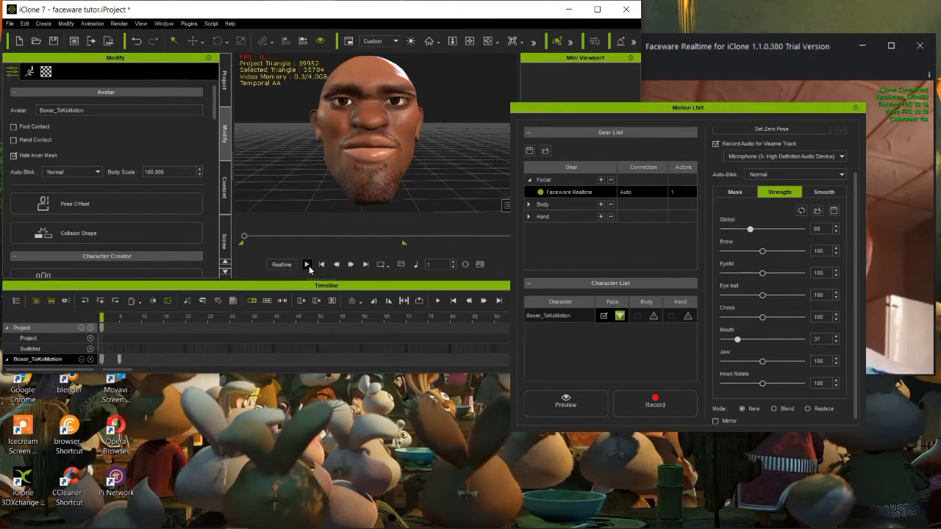
click(307, 264)
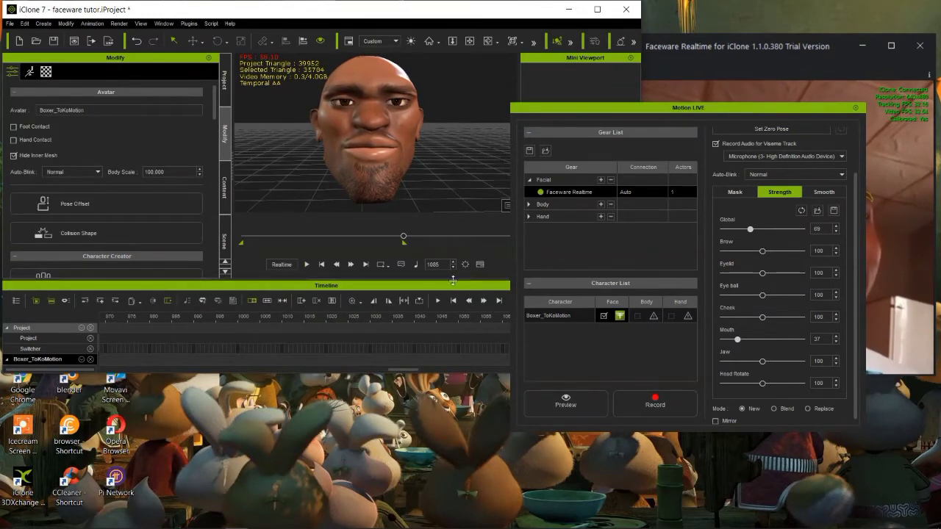
- Remove the scene animation of the first take, keeping the last frame
click(93, 24)
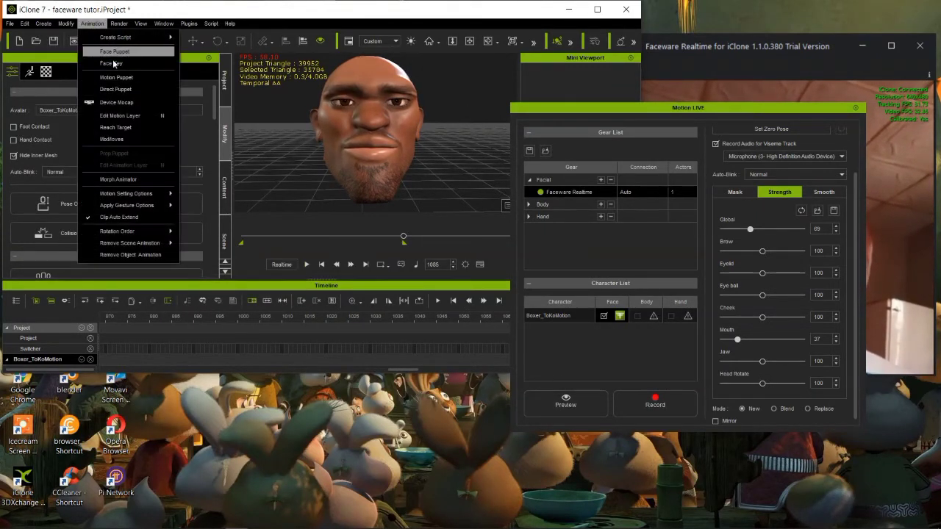
mouse_move(129, 243)
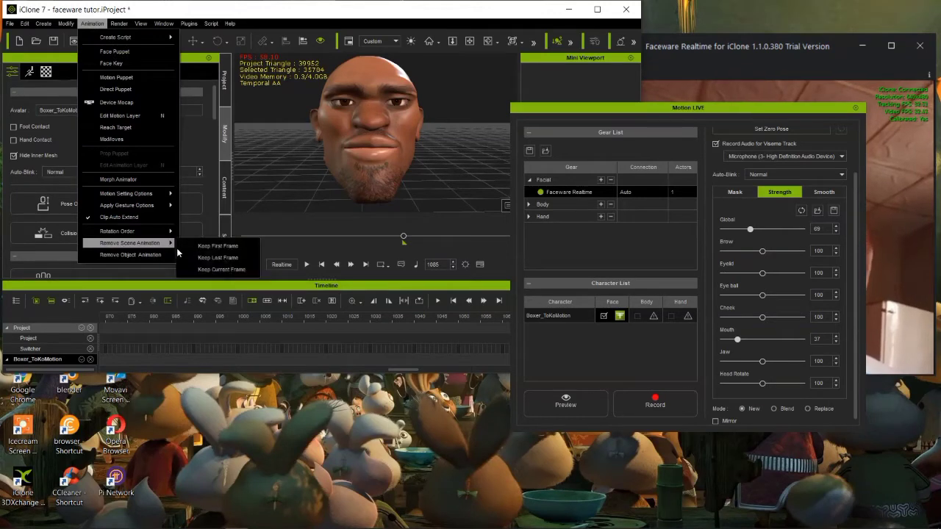
click(218, 258)
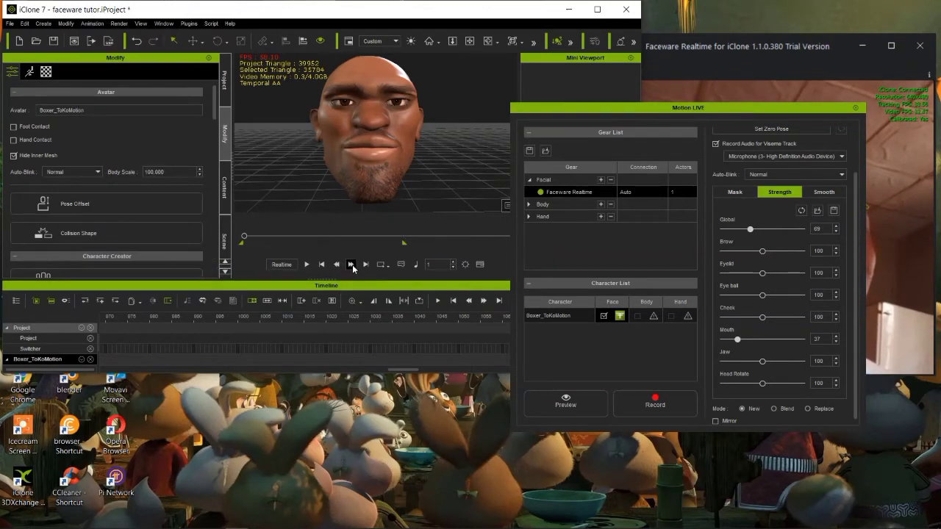
- Record a second facial motion take on Boxer_ToKoMotion and stop it at the end of the playback range
click(655, 403)
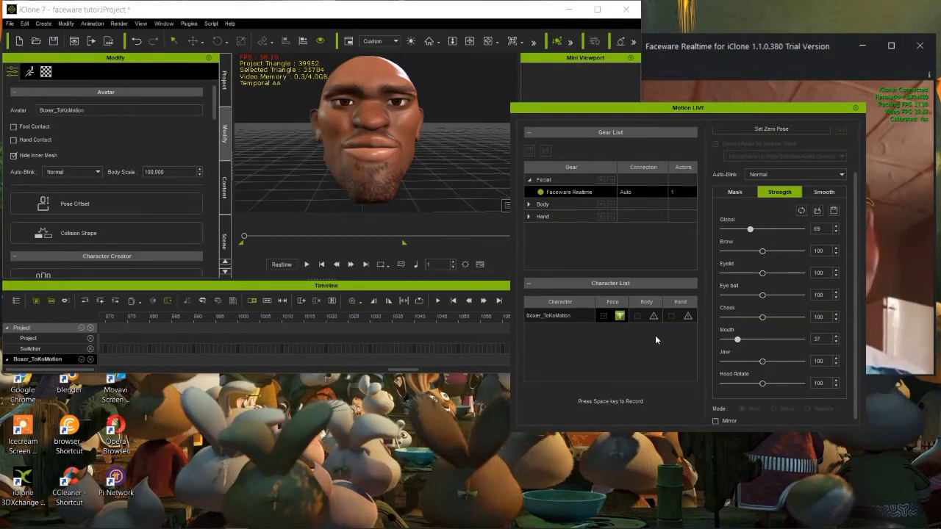
key(space)
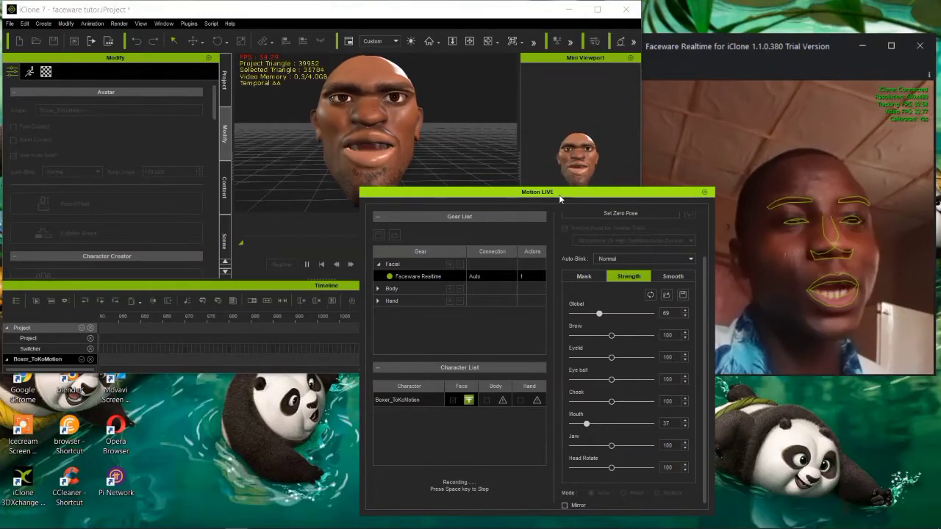
key(space)
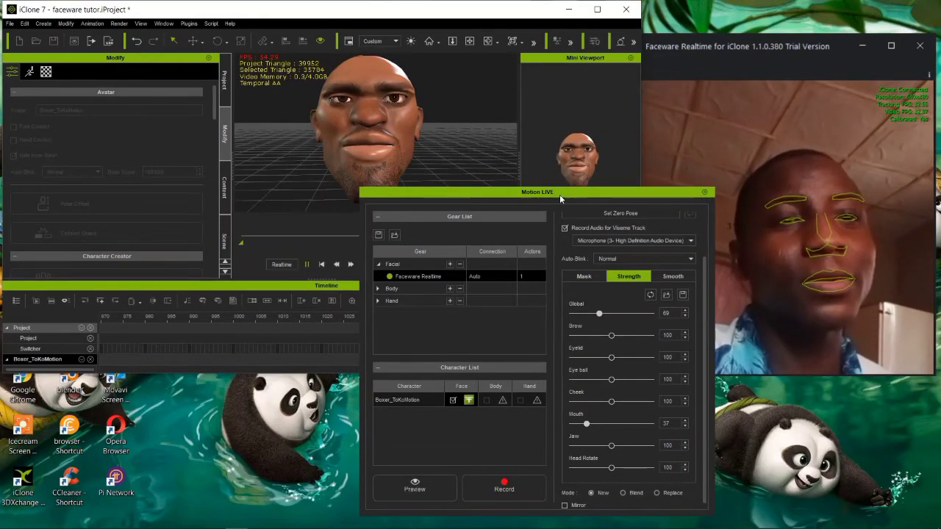
- Return to the first frame and remove the second take's animation from the scene
drag(537, 194, 688, 151)
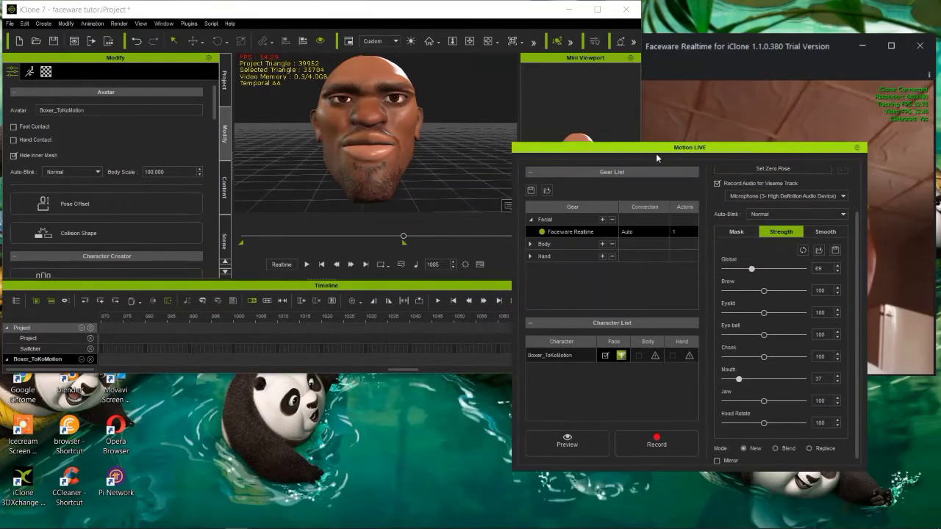
click(321, 265)
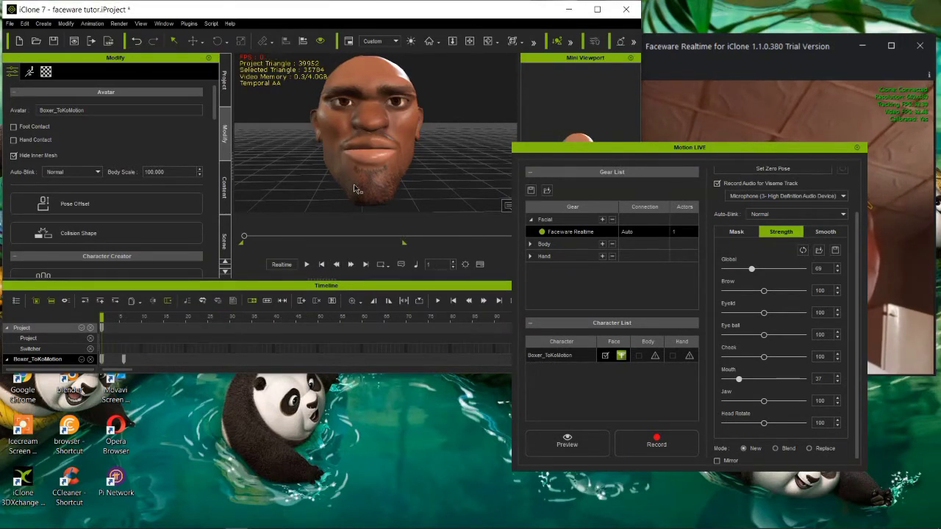
click(92, 23)
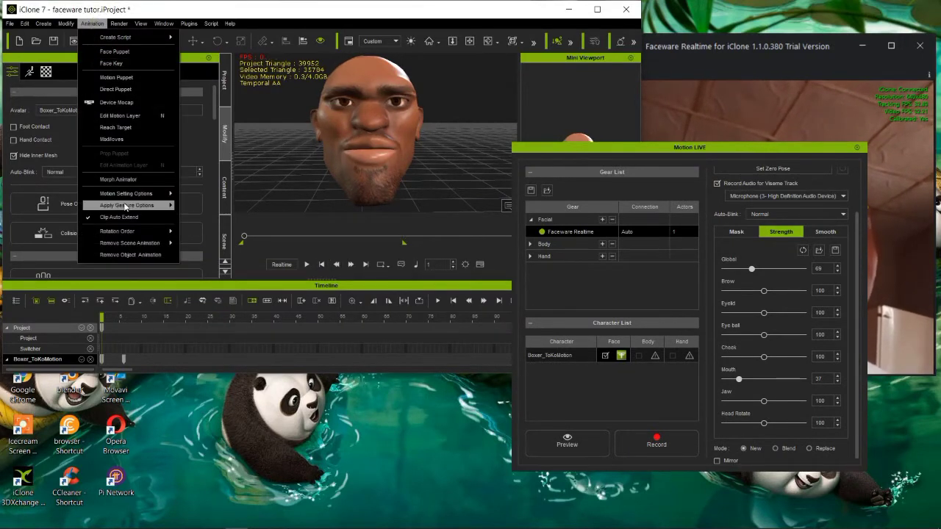
mouse_move(125, 242)
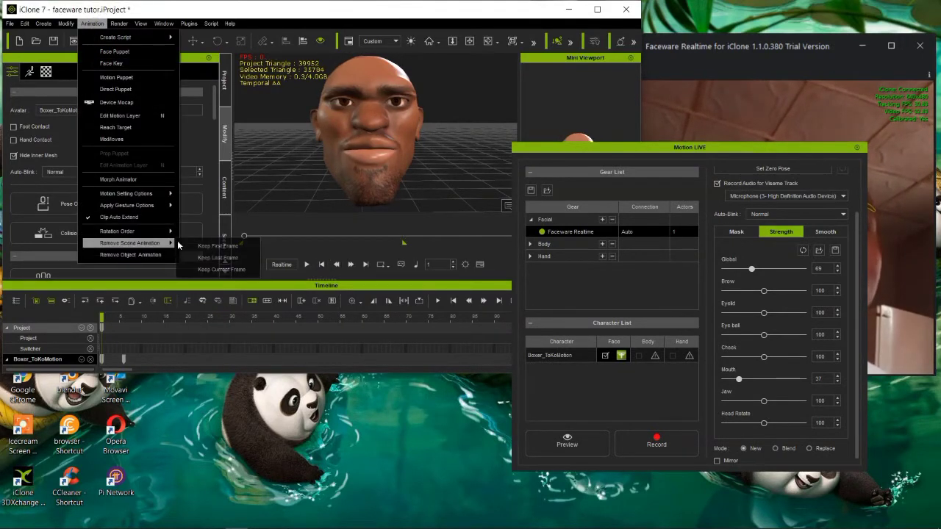
click(217, 266)
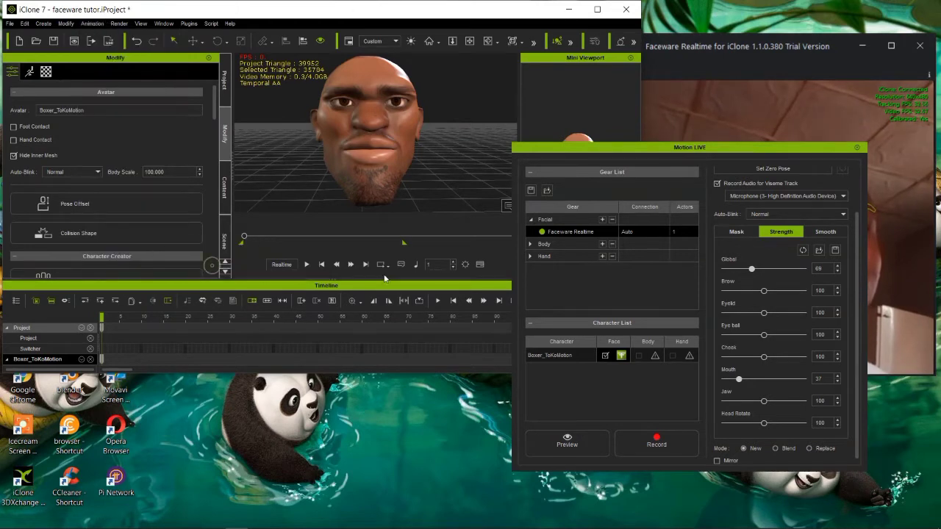
- Extend the playback range to the end of the project and record a longer facial take on Boxer_ToKoMotion
click(669, 452)
drag(402, 244, 508, 243)
mouse_move(552, 147)
mouse_down()
mouse_move(640, 147)
mouse_move(545, 146)
mouse_up()
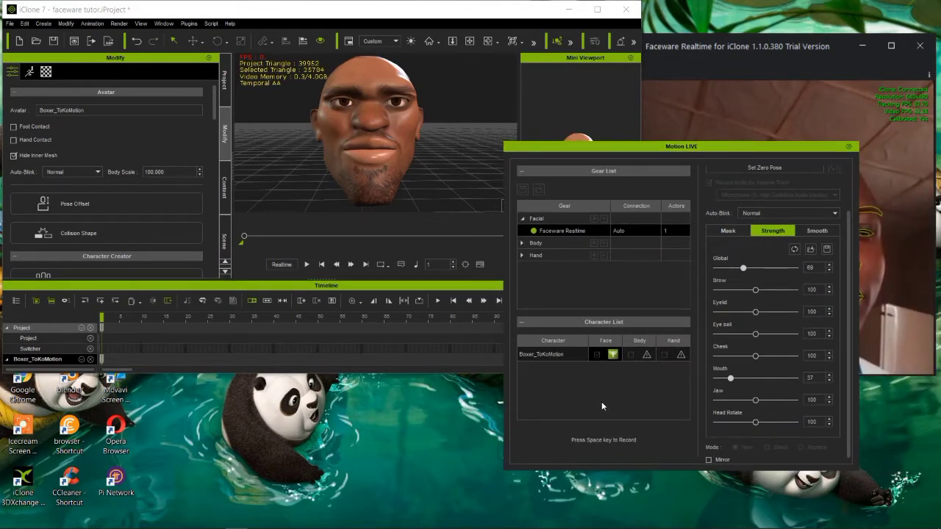
key(space)
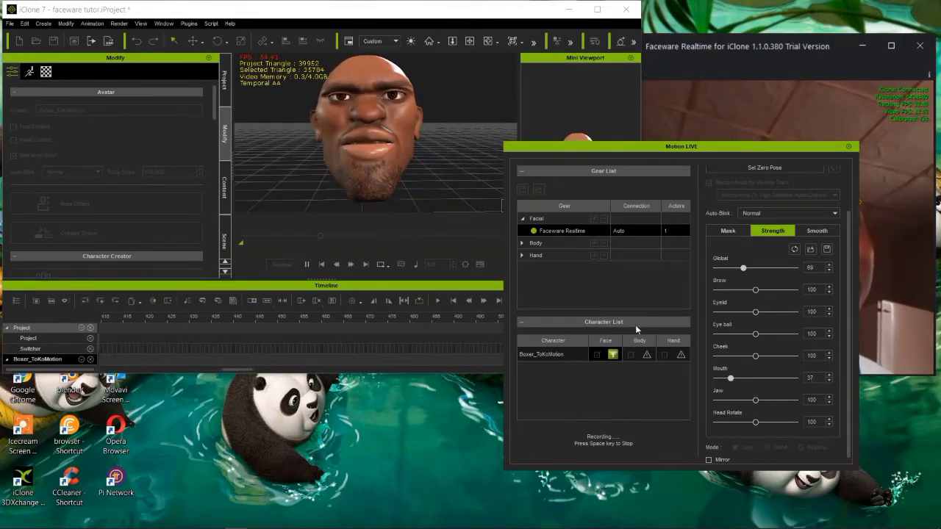
drag(641, 146, 580, 147)
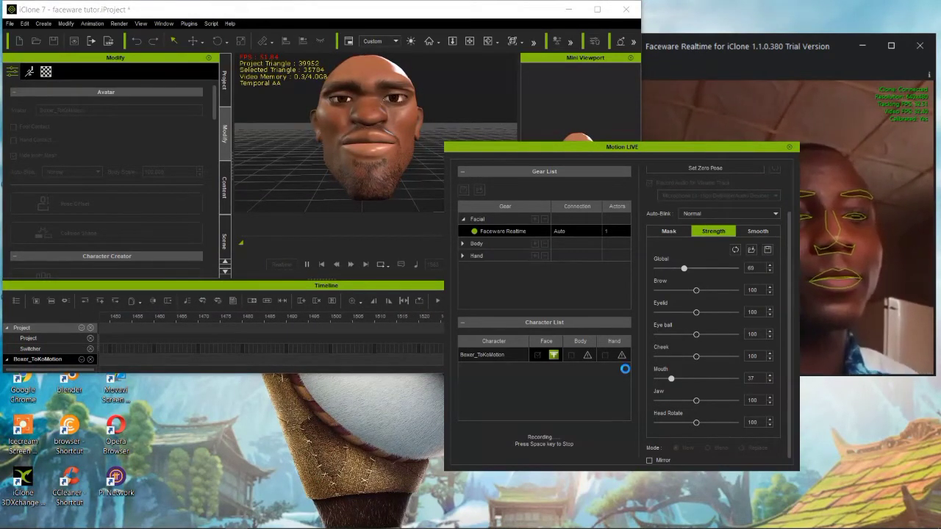
key(space)
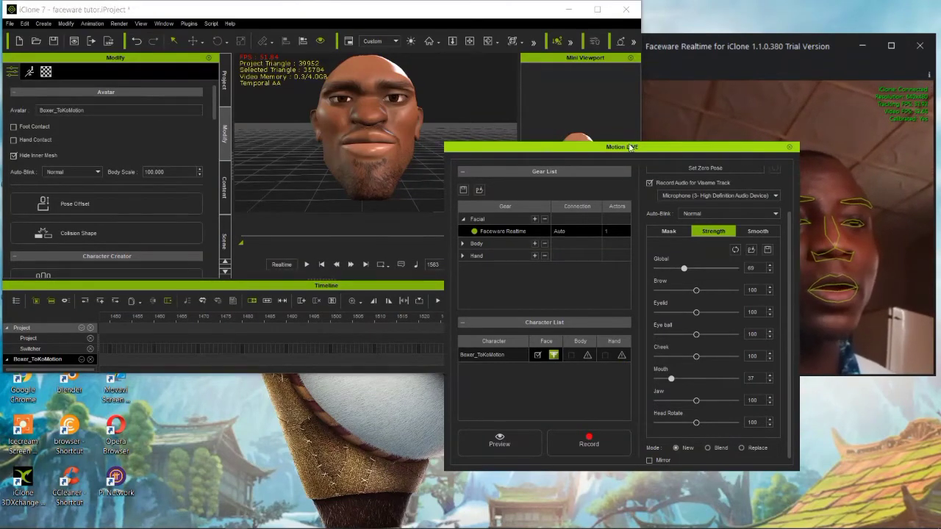
- Mark the end of the playback range at frame 1563
drag(529, 169, 706, 162)
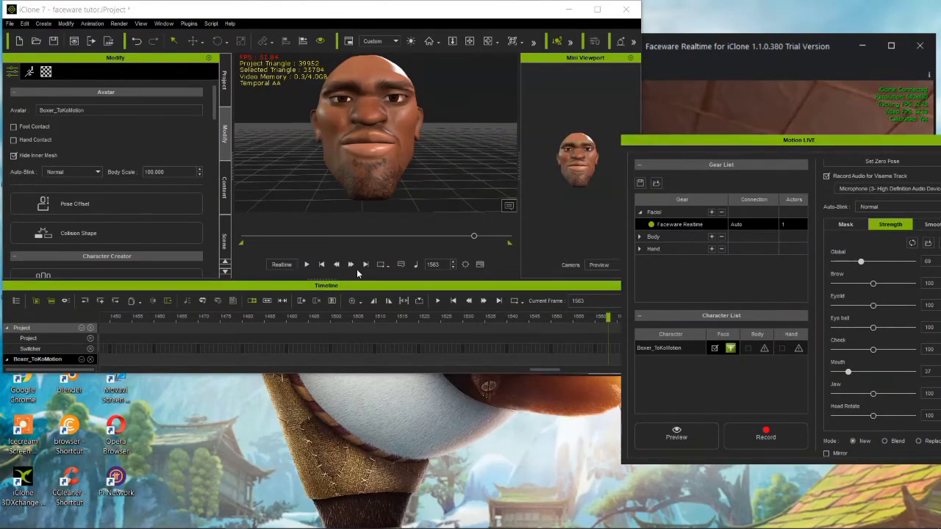
click(388, 301)
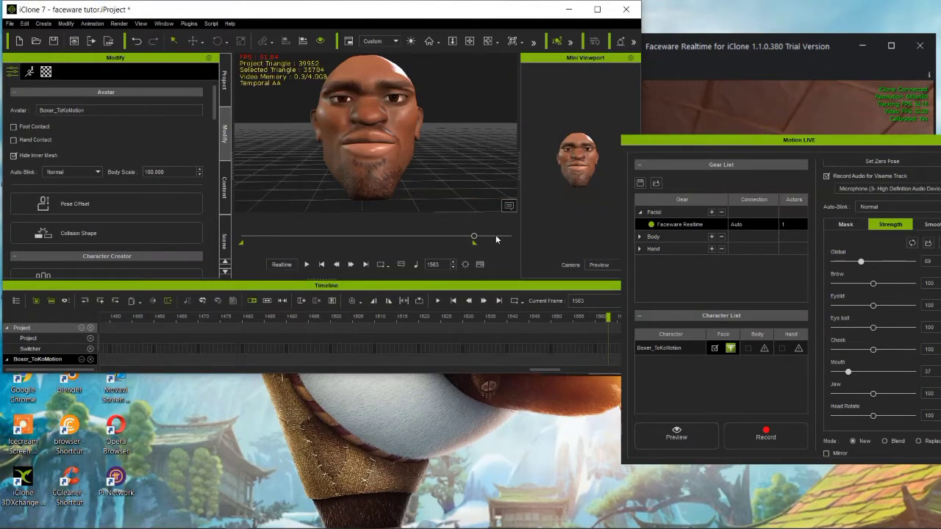
- Close Motion LIVE and accept disconnecting all servers
drag(804, 140, 606, 172)
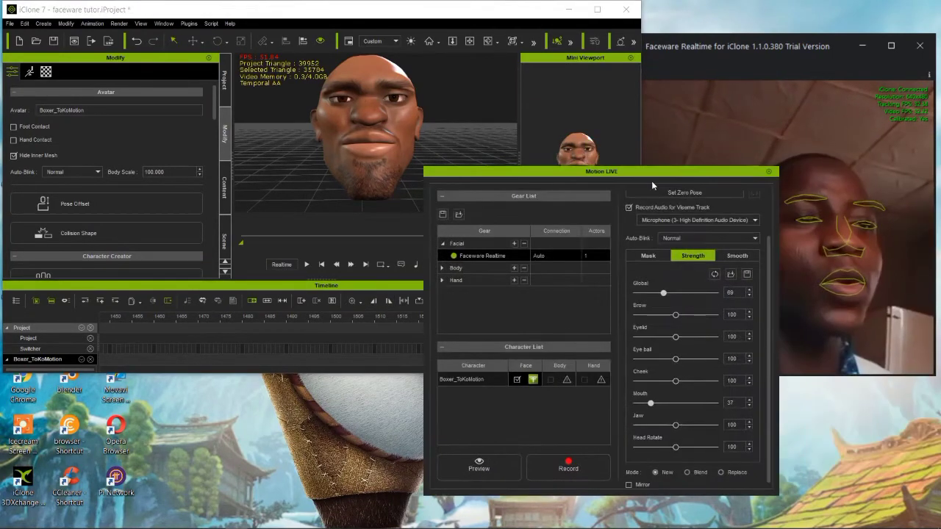
click(769, 172)
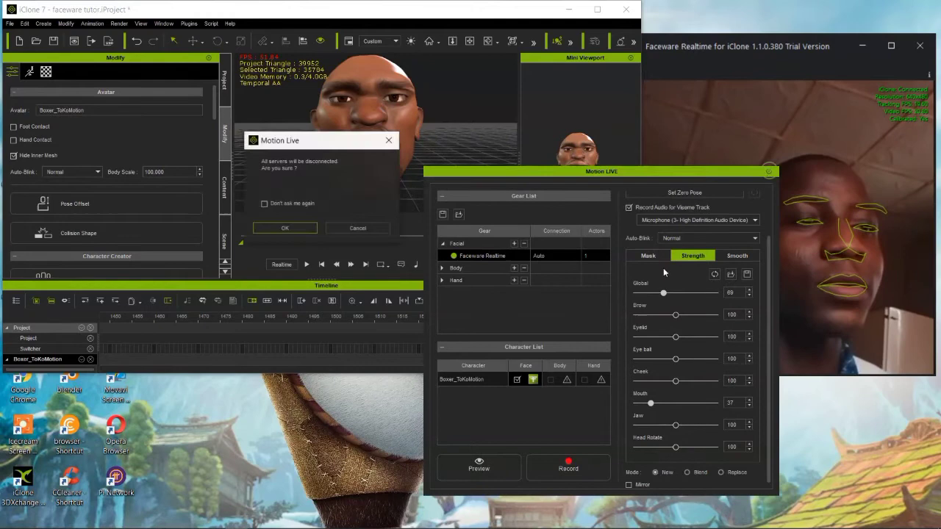
click(278, 228)
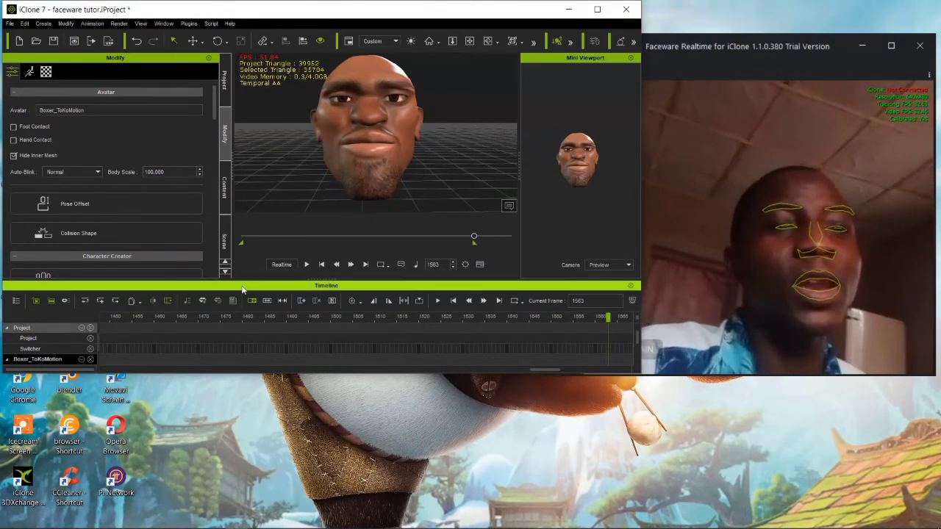
- Play and scrub through the recorded facial animation, minimizing the Faceware Realtime window, and return to the first frame
click(306, 266)
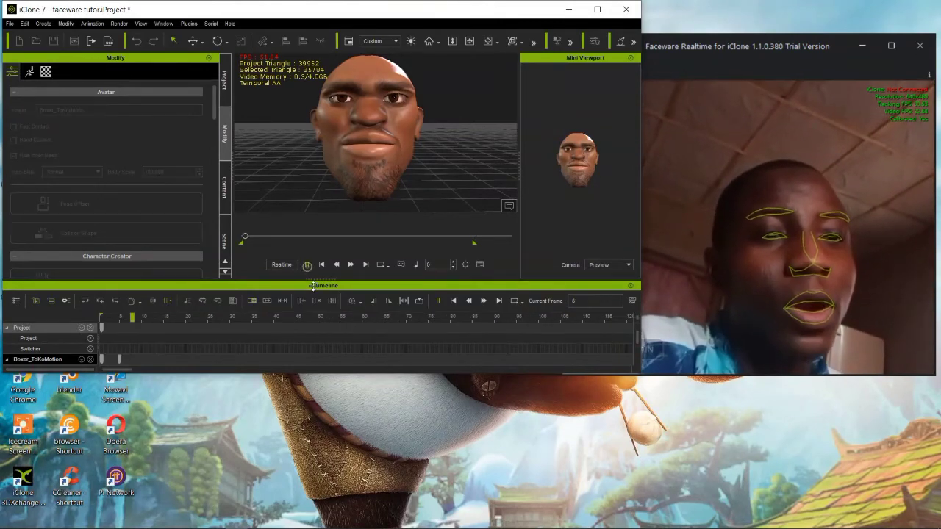
click(862, 46)
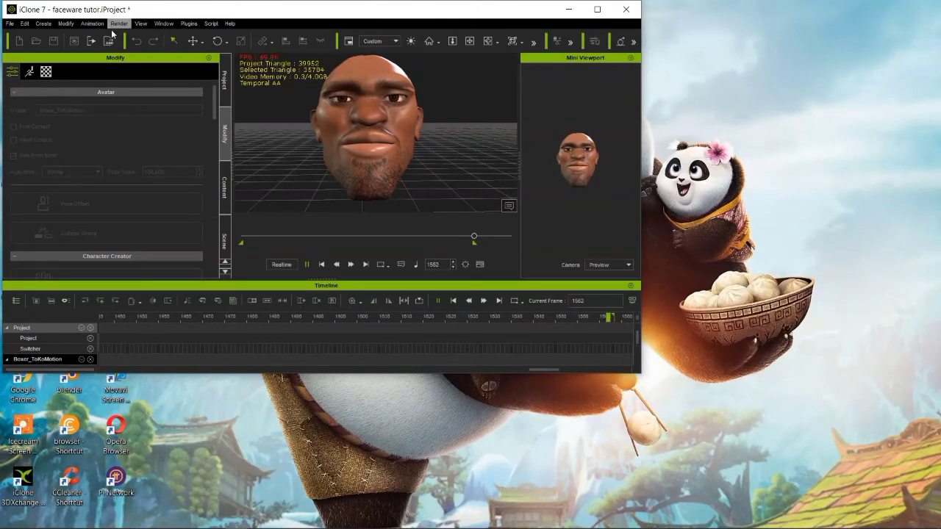
click(321, 267)
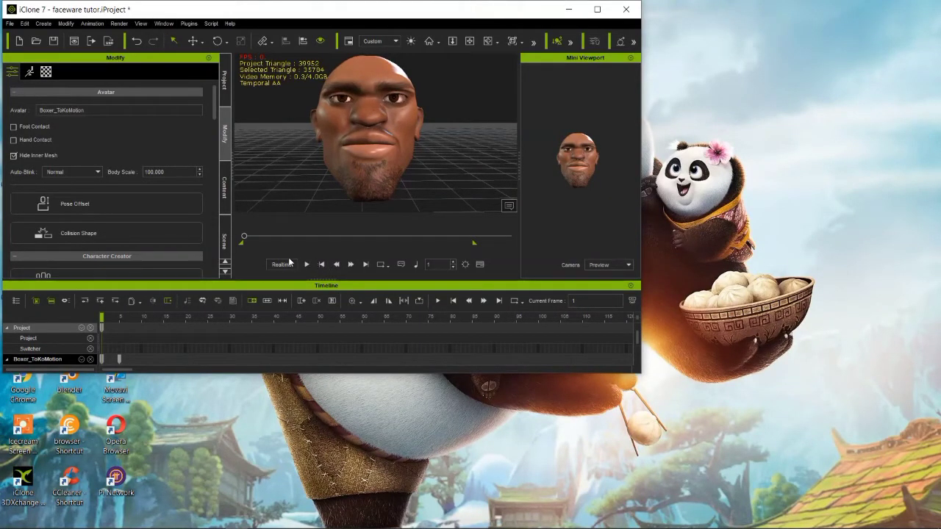
drag(245, 236, 391, 235)
drag(443, 241, 243, 239)
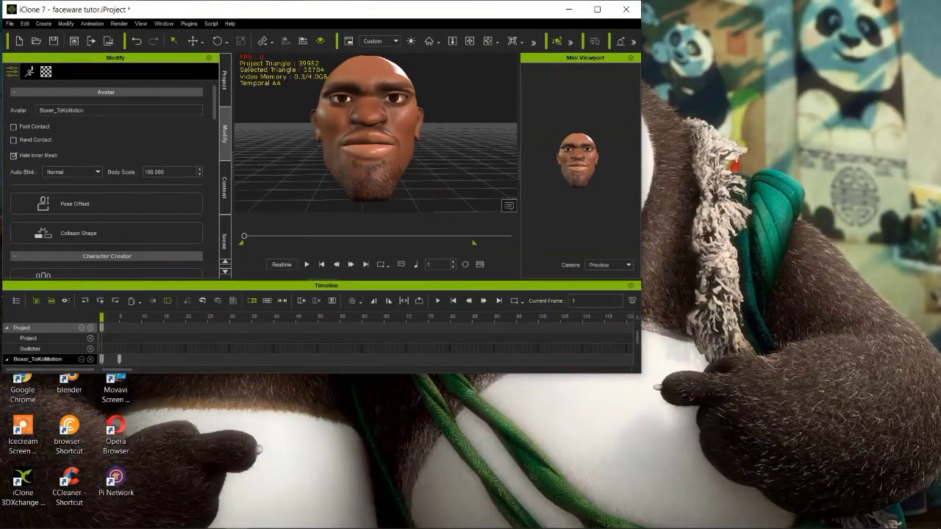
- Show the Faceware Realtime window, minimize it again, and maximize the iClone window
click(281, 520)
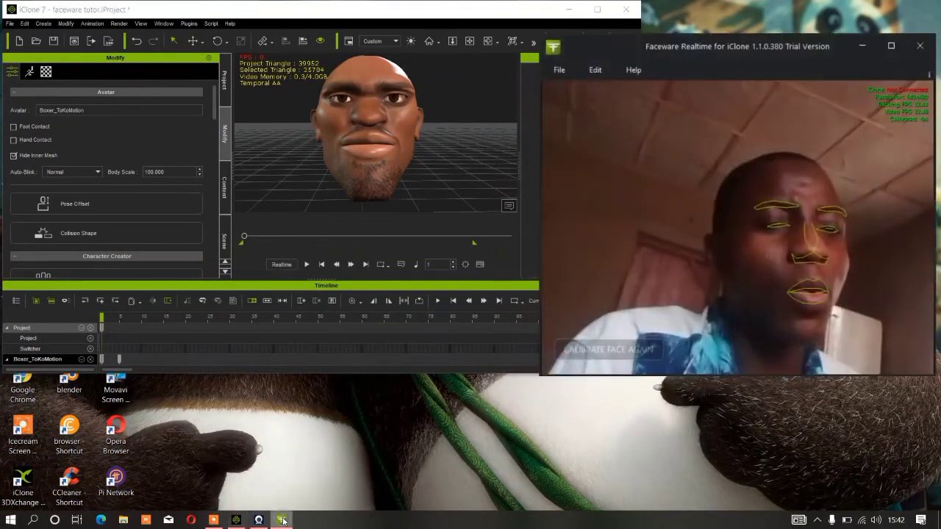
click(862, 46)
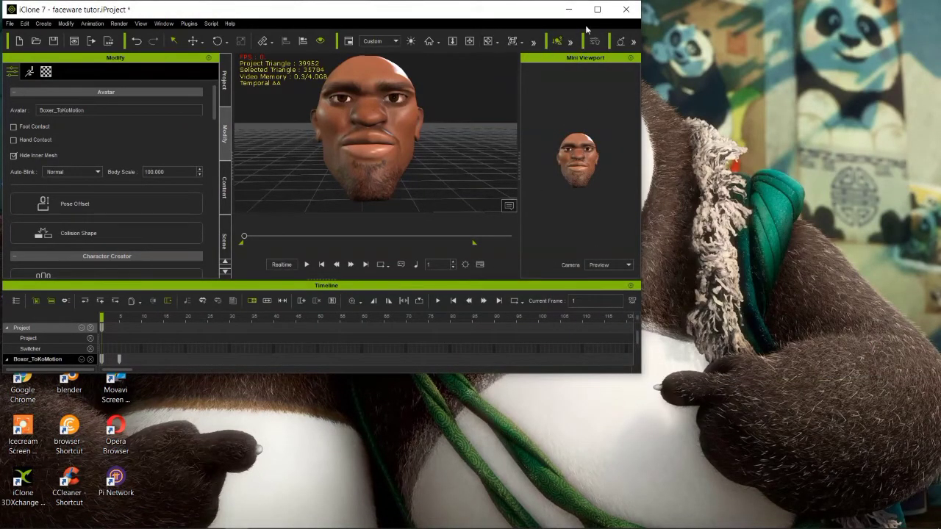
drag(585, 10, 629, 0)
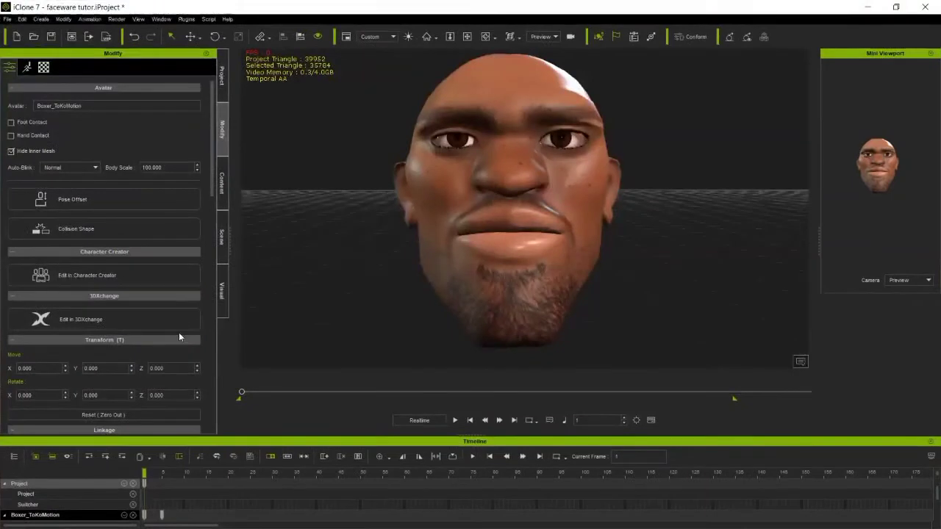
- Open Face Puppet for Boxer_ToKoMotion and move its window off the character's face
click(27, 67)
scroll(114, 289, down, 3)
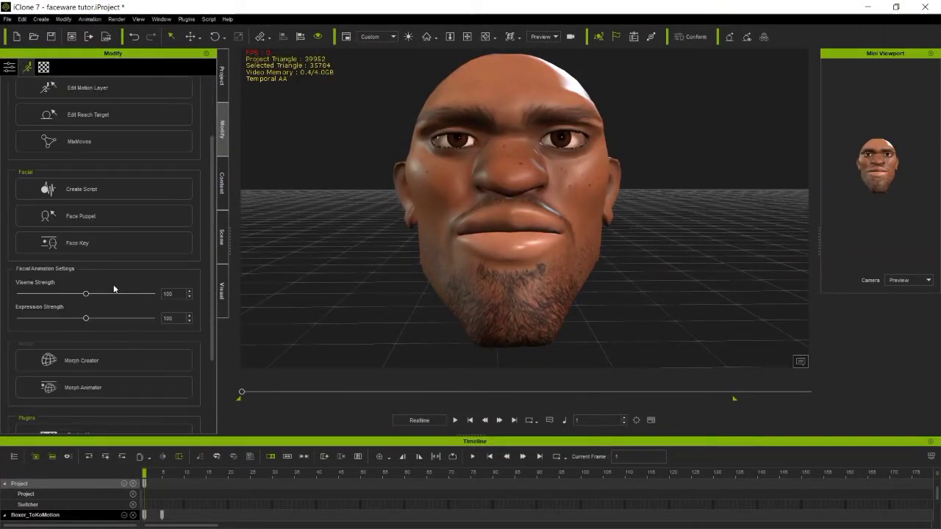
click(77, 221)
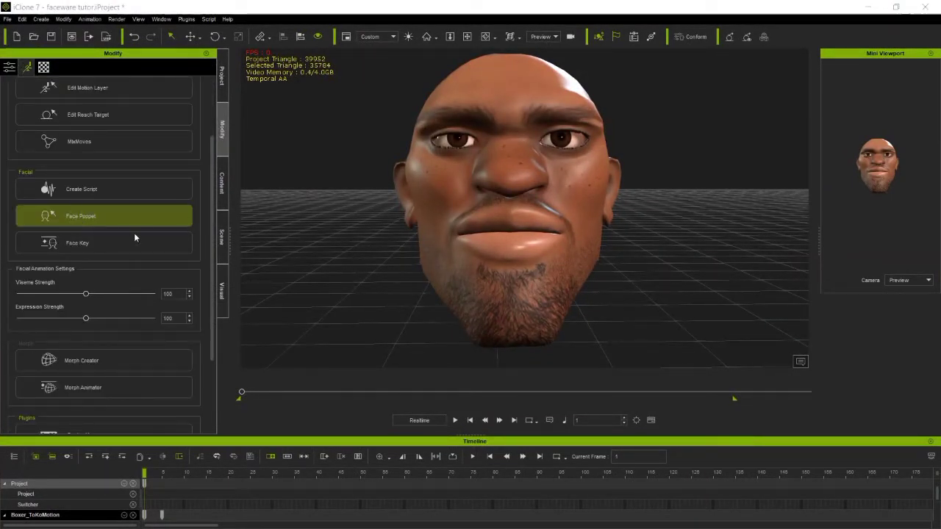
drag(519, 96, 301, 73)
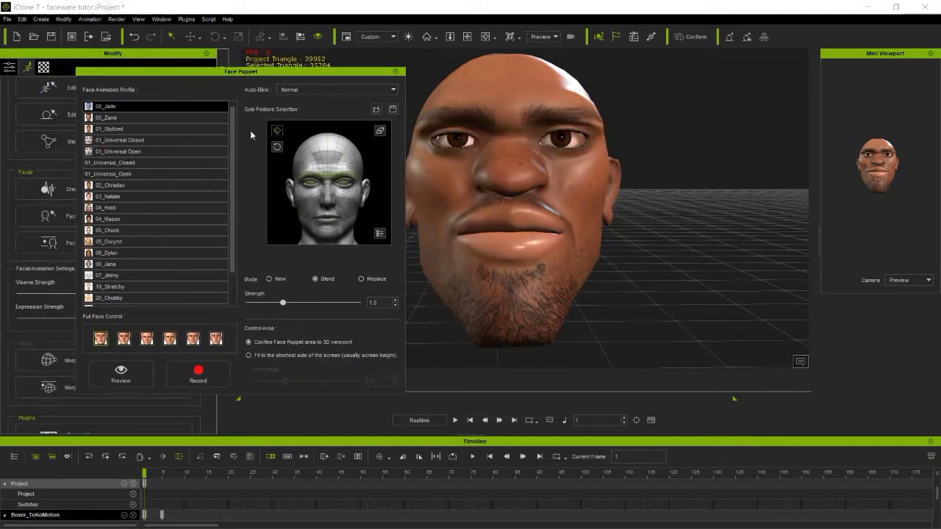
- Choose the 01_Universal_Open face animation profile and move the Face Puppet window fully clear of the face
click(115, 163)
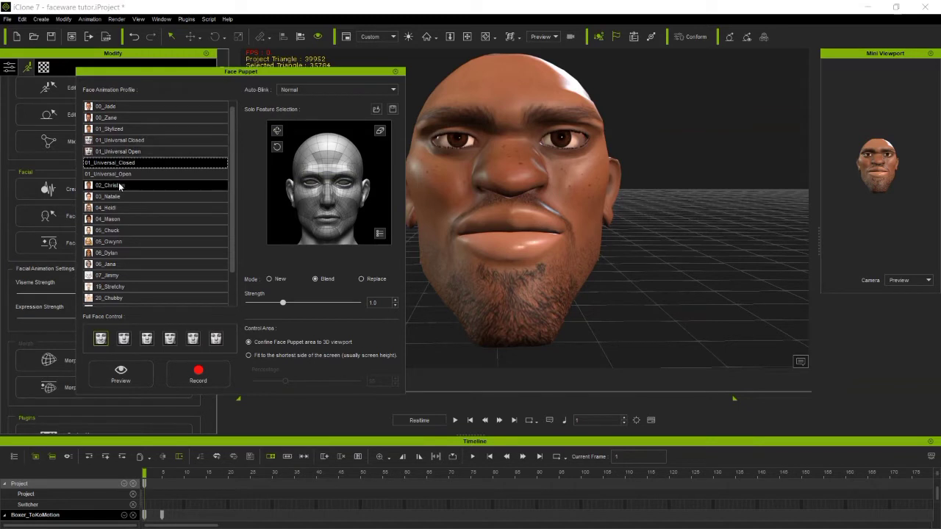
click(117, 175)
drag(277, 74, 224, 80)
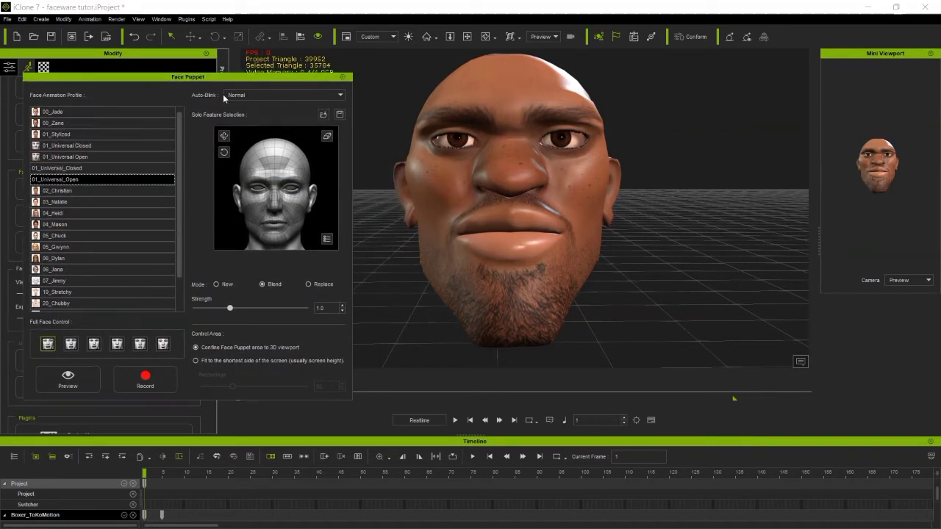
- Play back the recorded facial animation and return to the first frame
click(455, 420)
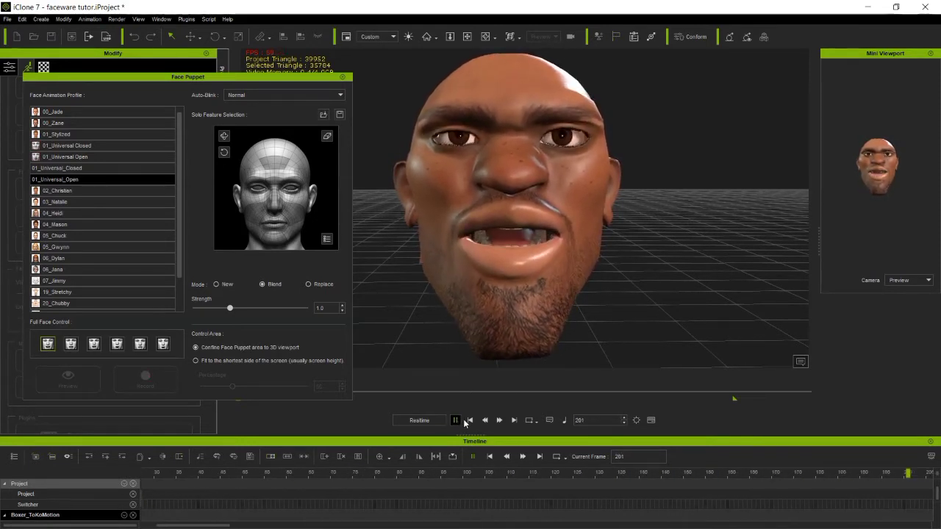
click(470, 420)
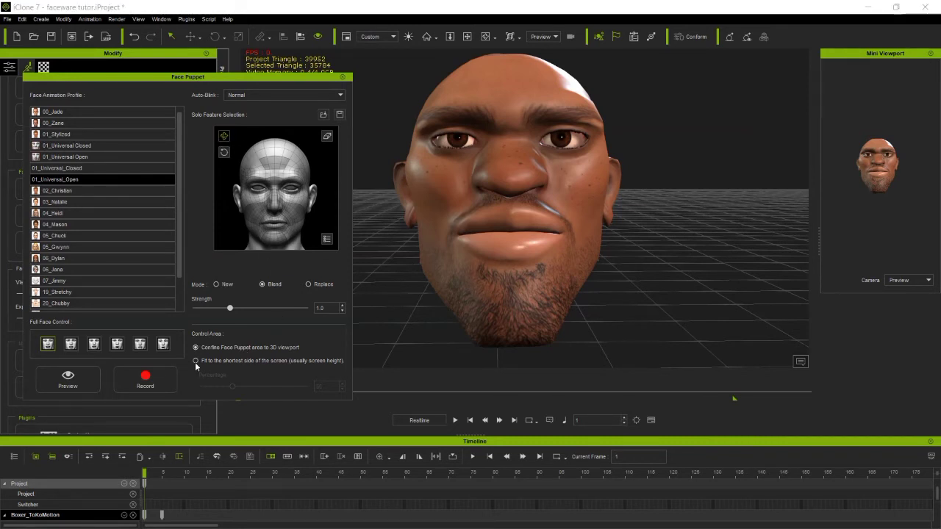
- Multi-select the eye, eyelid, brow-centre and forehead areas as solo features for the 01_Universal_Open profile
click(294, 193)
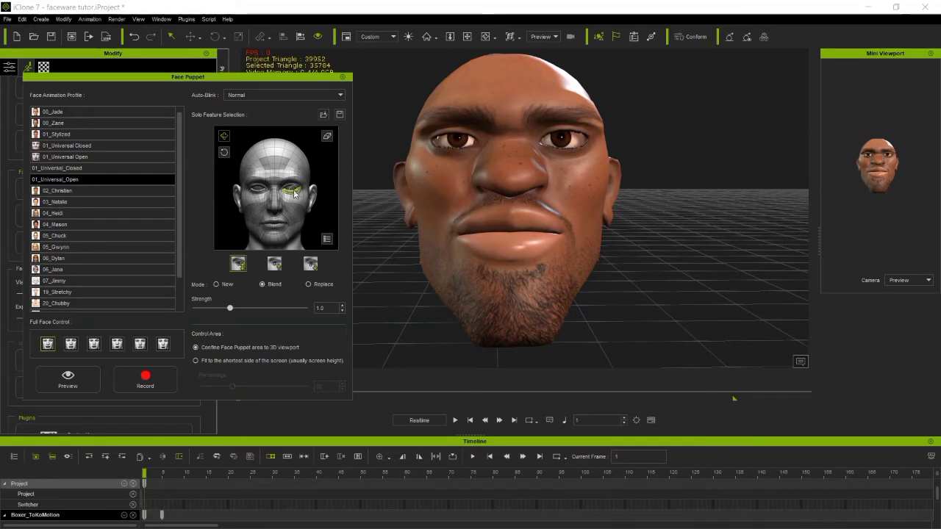
click(263, 190)
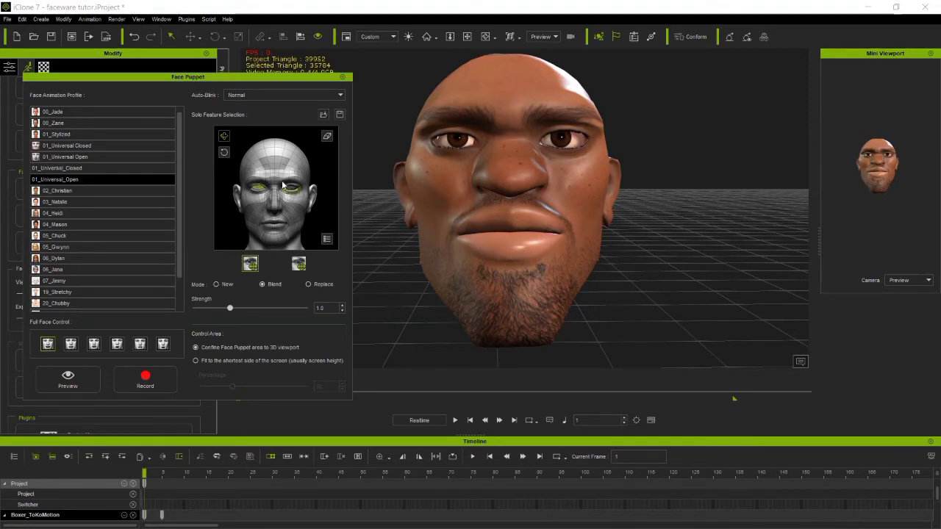
click(327, 241)
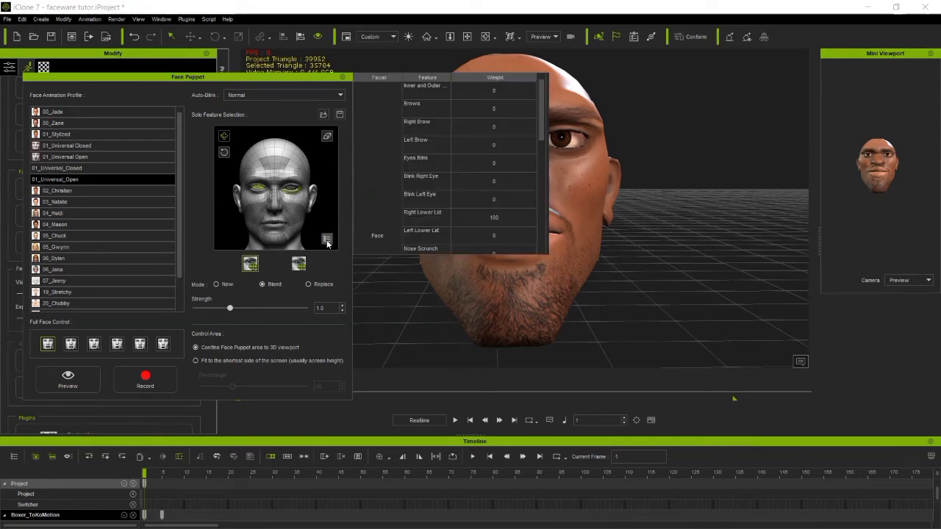
click(327, 241)
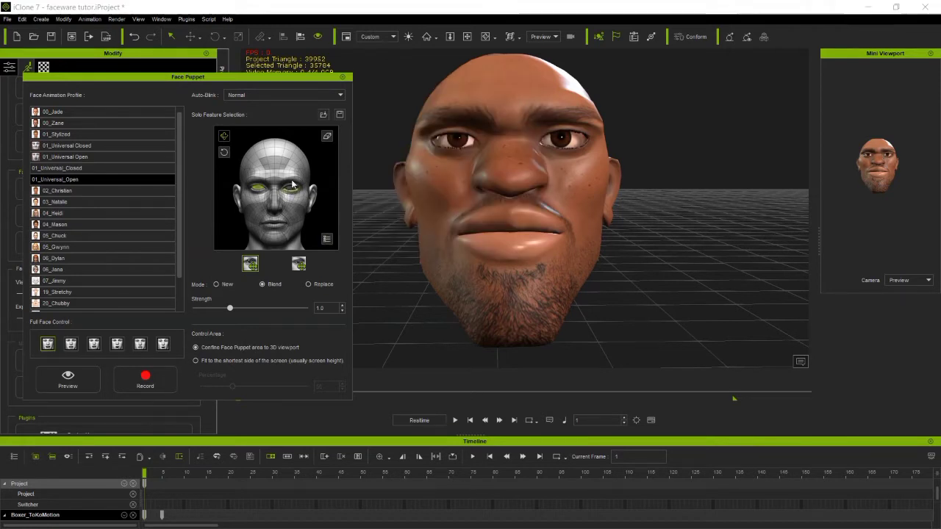
click(291, 182)
click(254, 188)
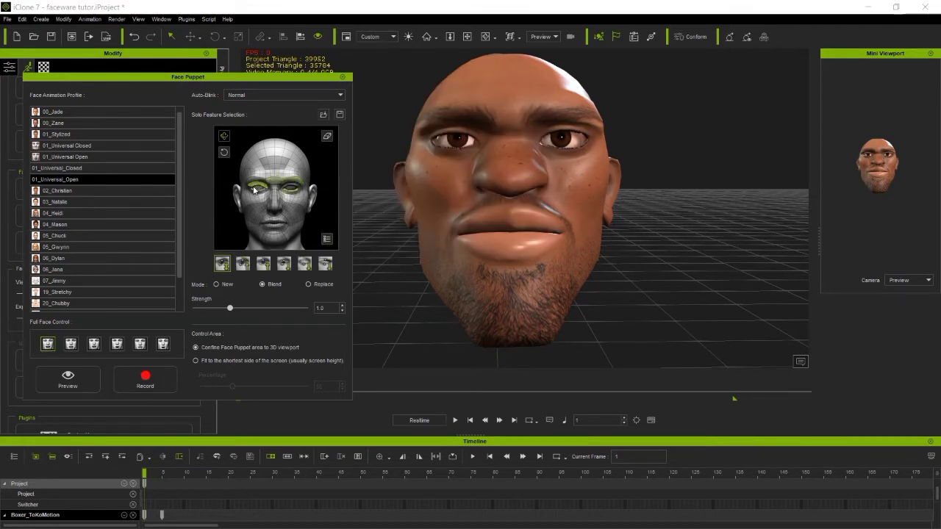
click(260, 192)
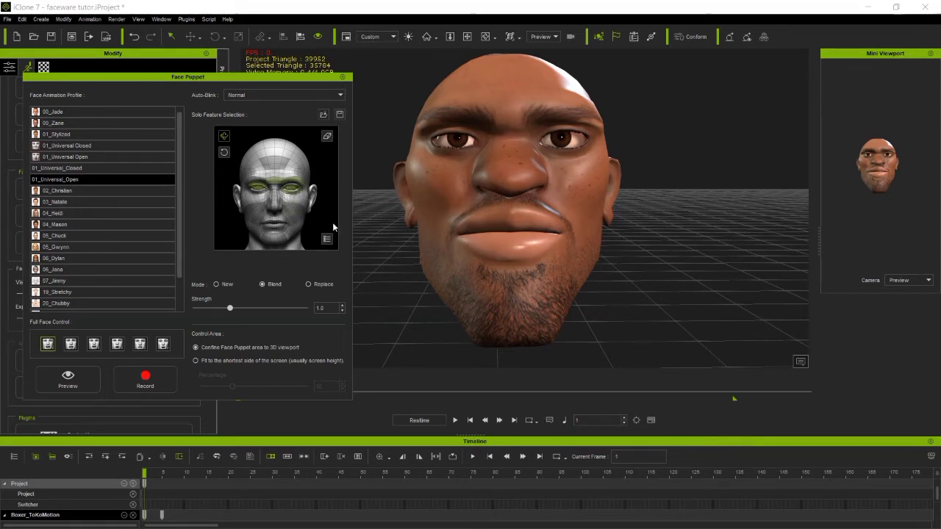
click(276, 166)
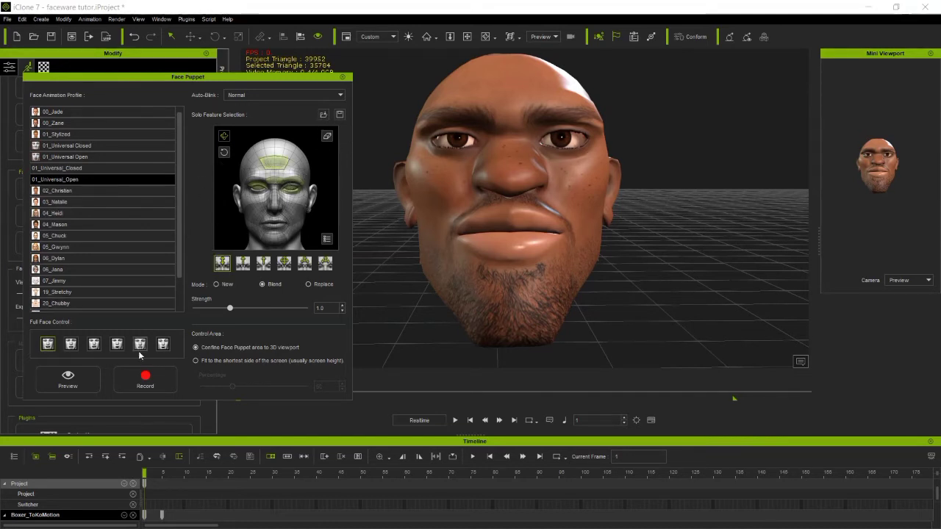
- Preview the face puppet motion with the 01_Universal_Open profile and stop the preview
click(87, 372)
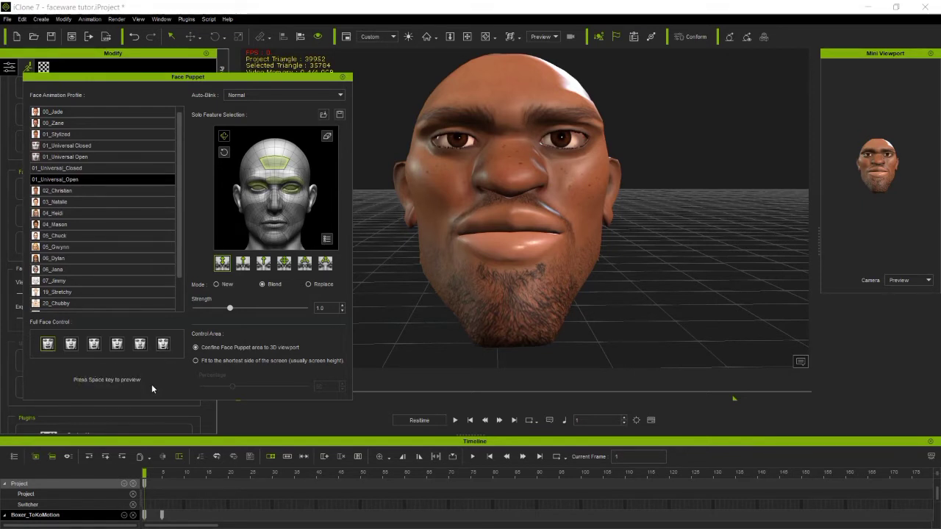
key(space)
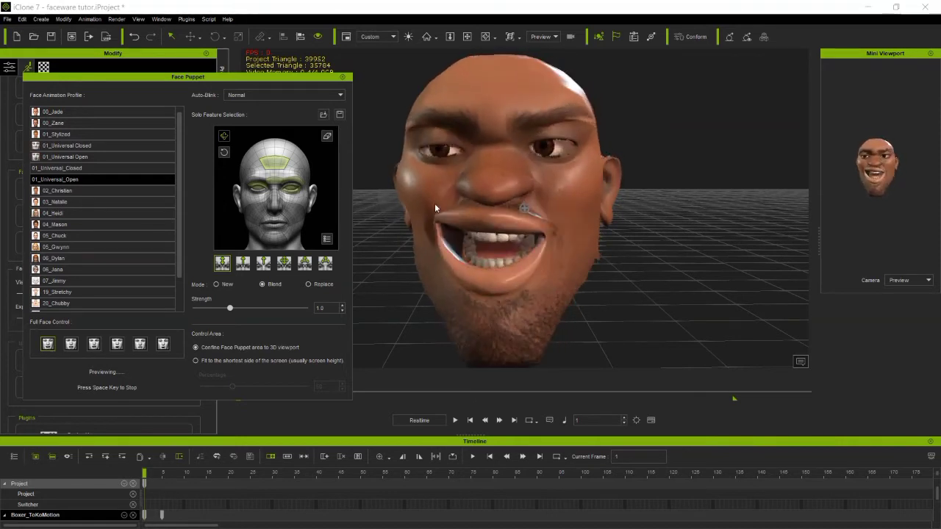
key(space)
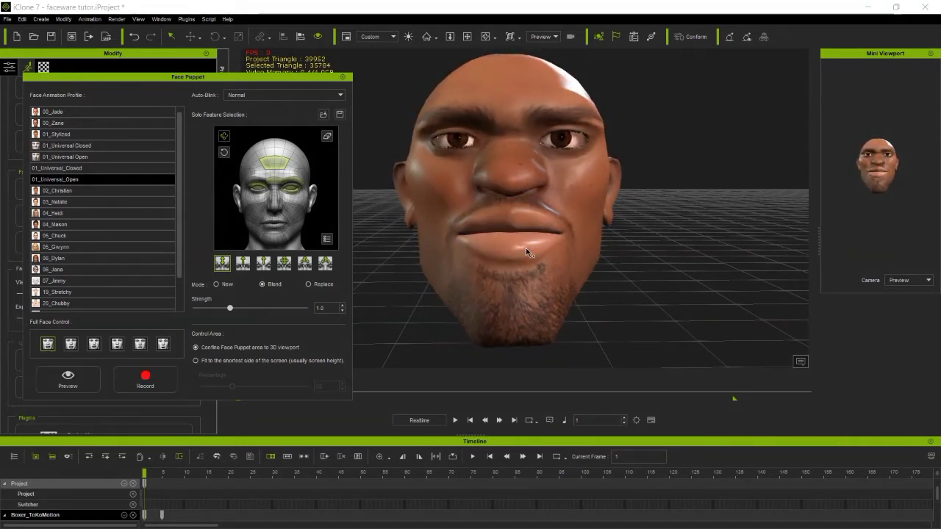
- Switch to the 01_Universal_Closed profile and select both eyes as solo features with multiple selection enabled
click(106, 170)
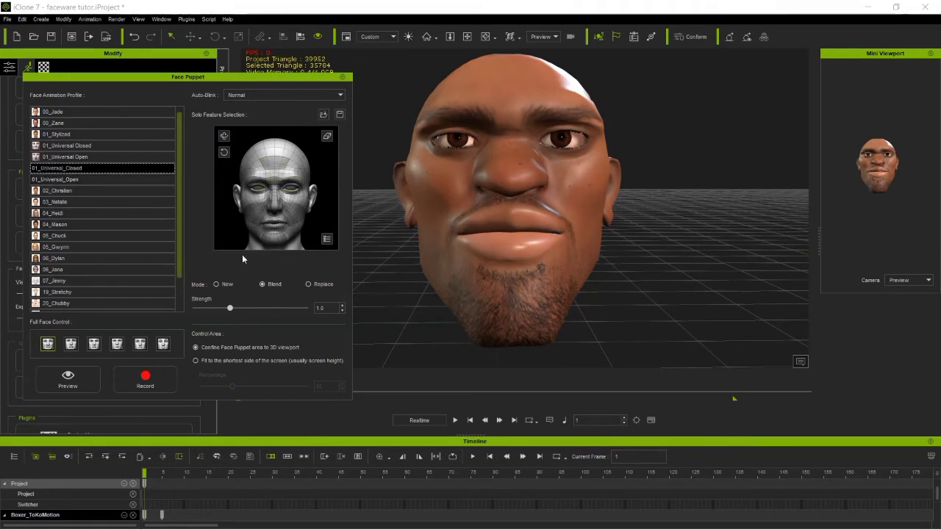
click(260, 192)
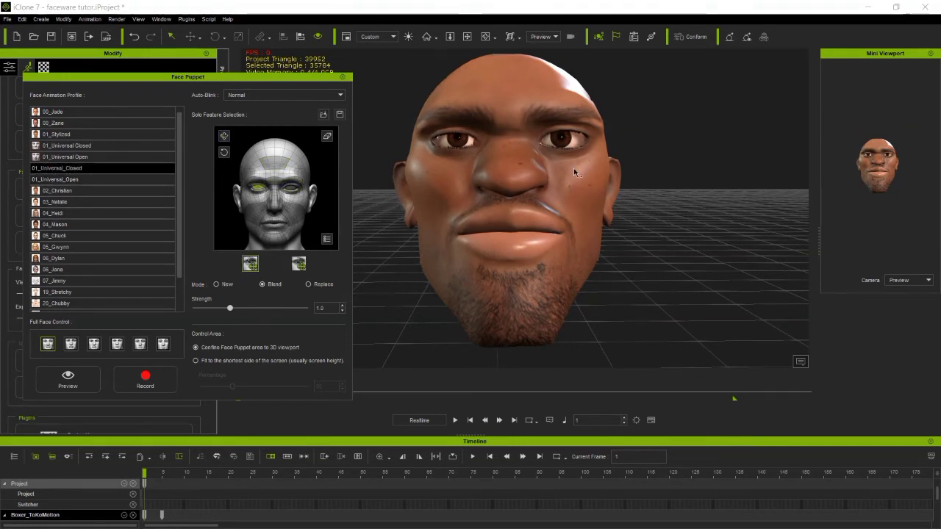
click(291, 190)
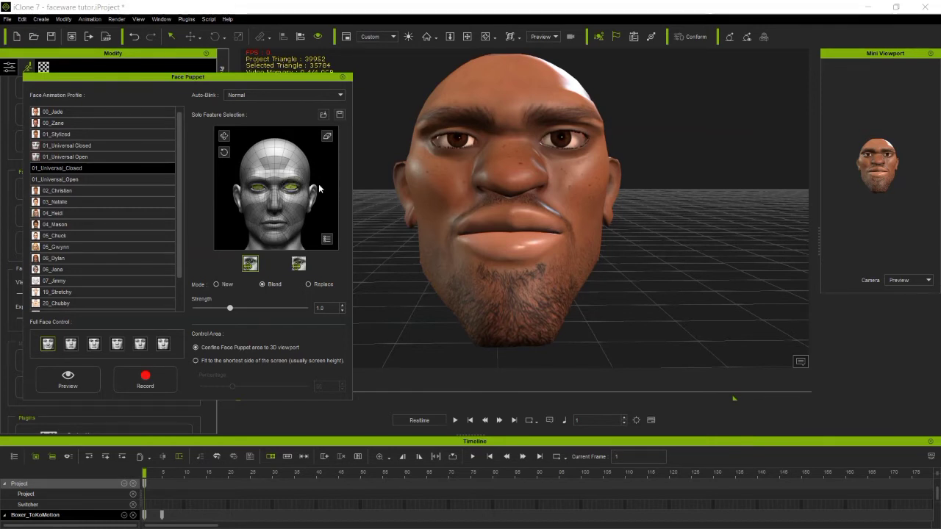
click(224, 136)
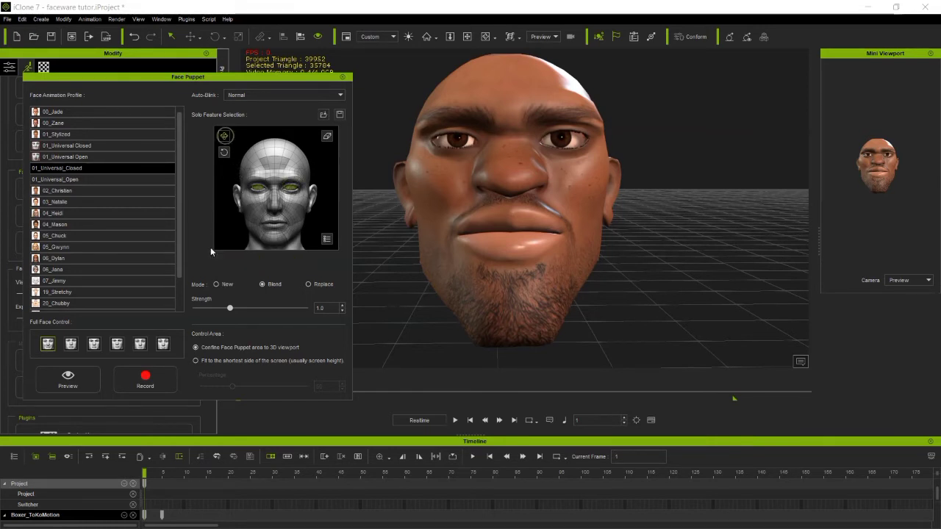
- Add the forehead, brow centre, eyebrows, and upper and lower eyelids to the solo feature selection
click(276, 166)
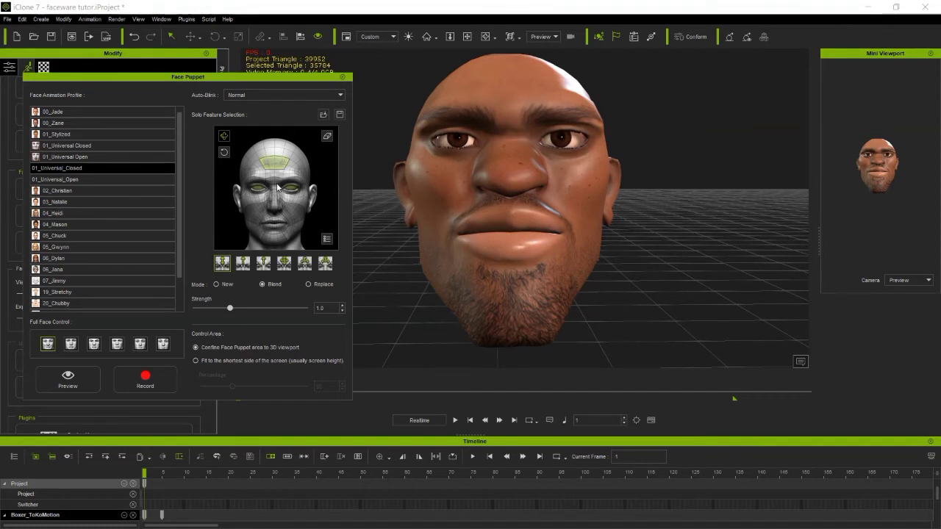
click(274, 183)
click(293, 185)
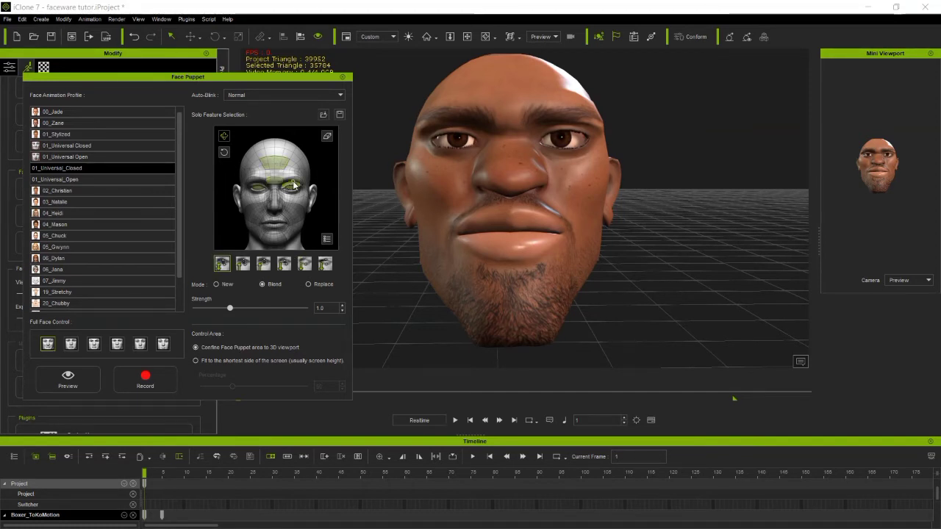
click(258, 183)
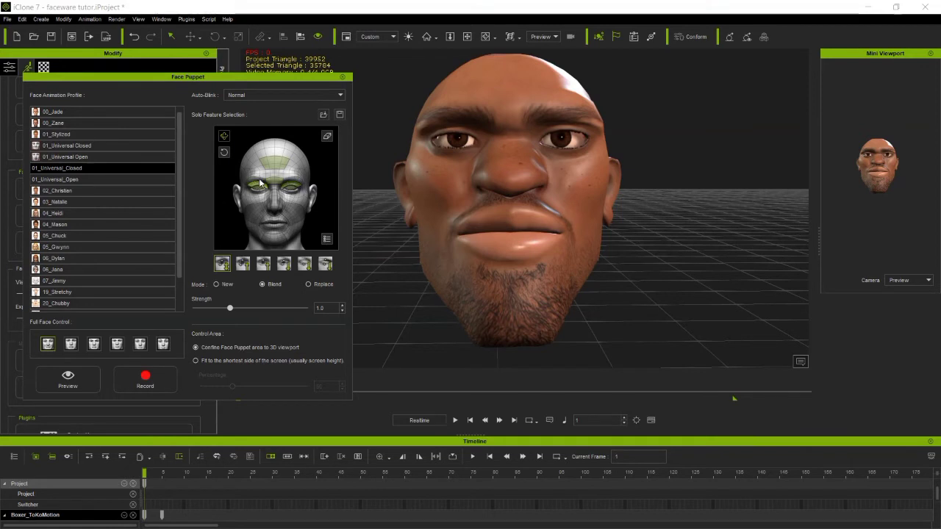
click(261, 179)
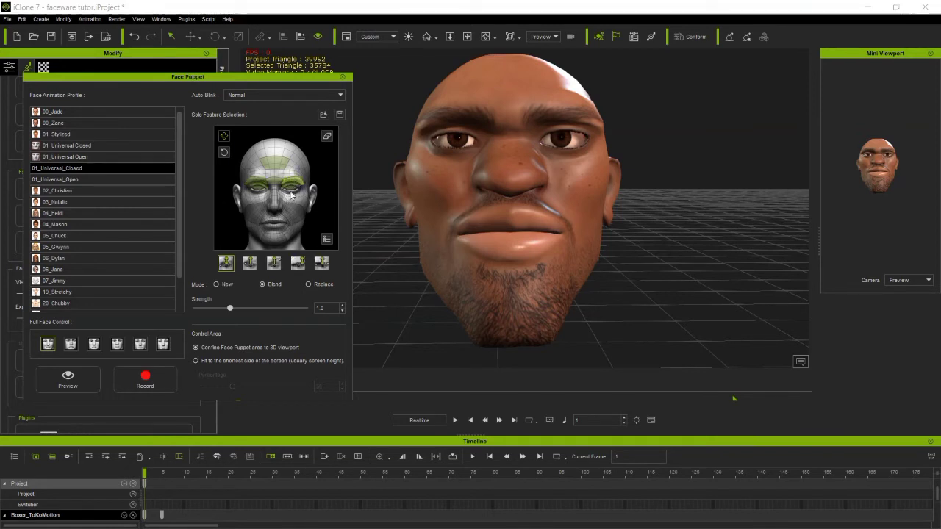
click(292, 195)
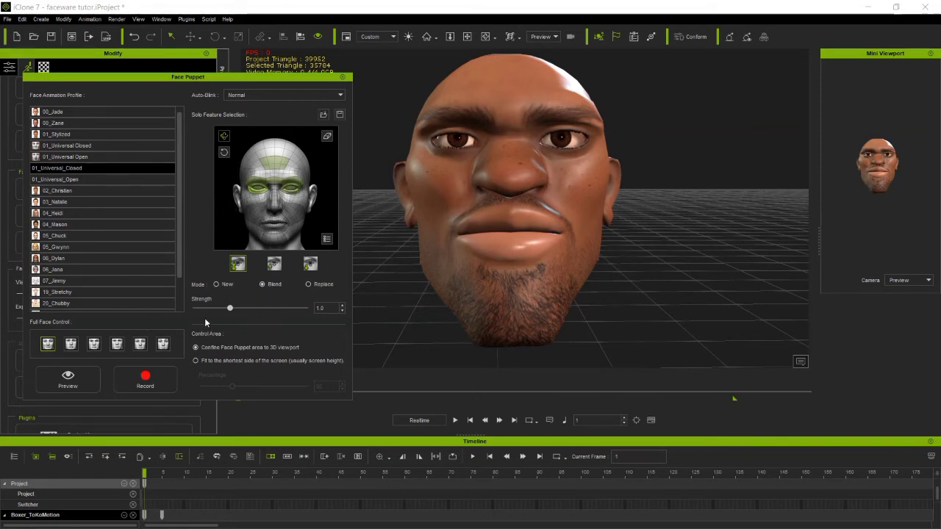
- Preview the face puppet motion with the 01_Universal_Closed profile at strength 1.0 and stop the preview
click(80, 375)
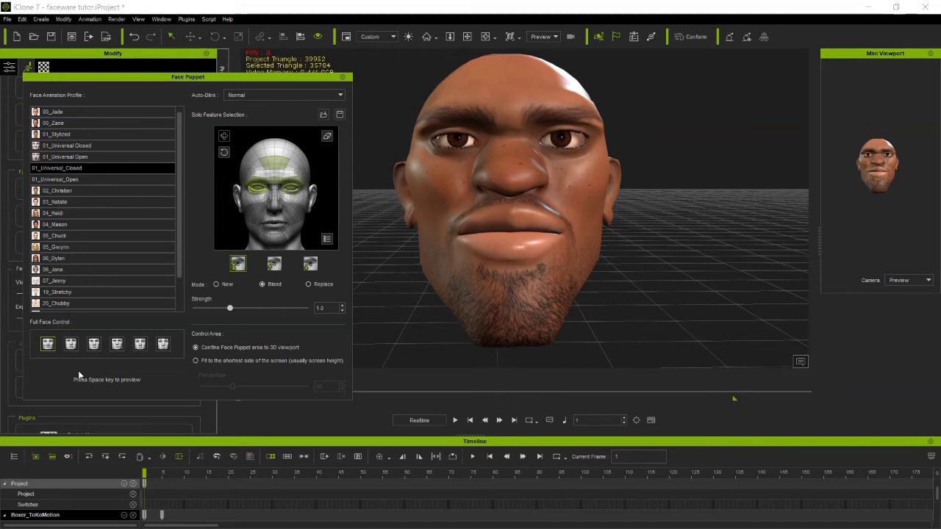
key(space)
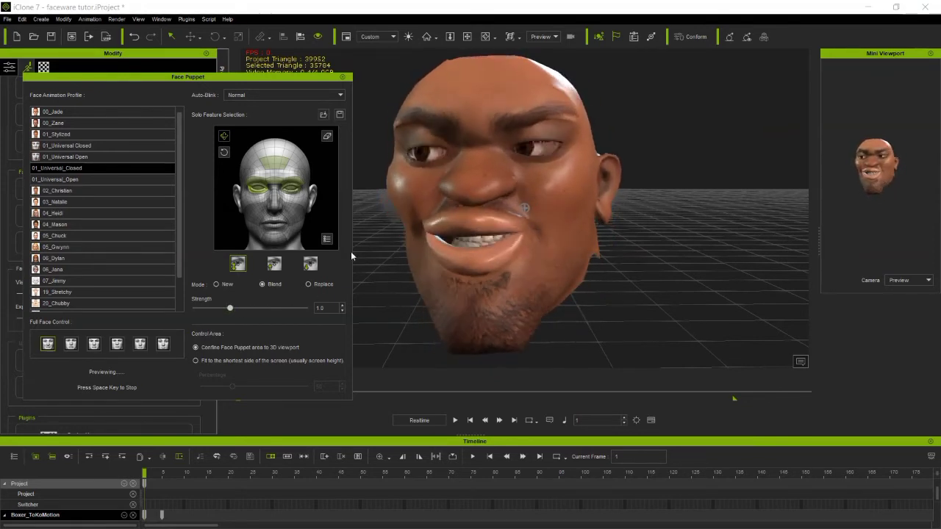
key(space)
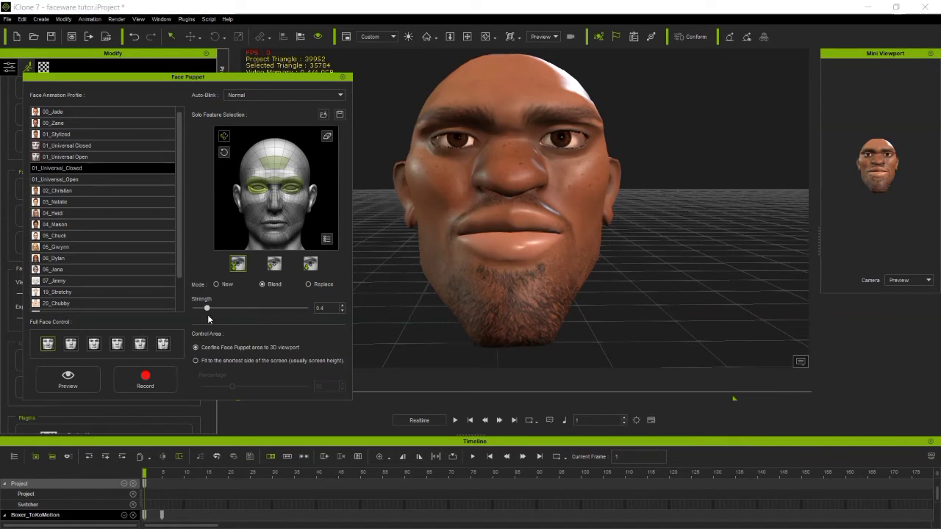
- Preview the face puppet motion at a strength of 0.4, and restore the strength to 1.0
click(57, 380)
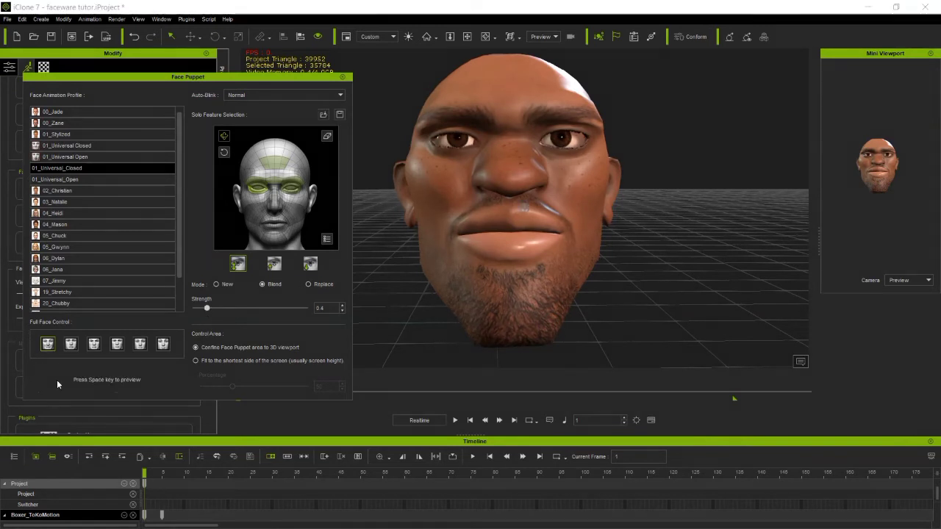
key(space)
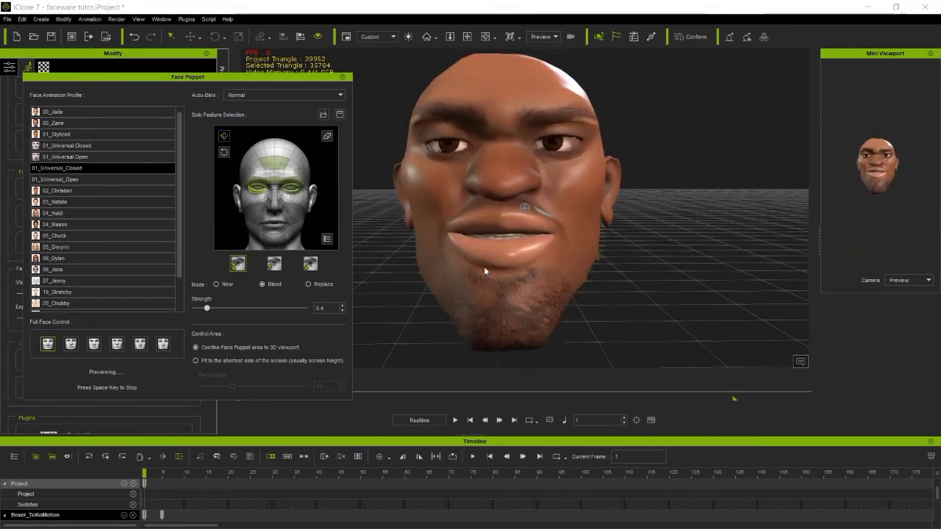
key(space)
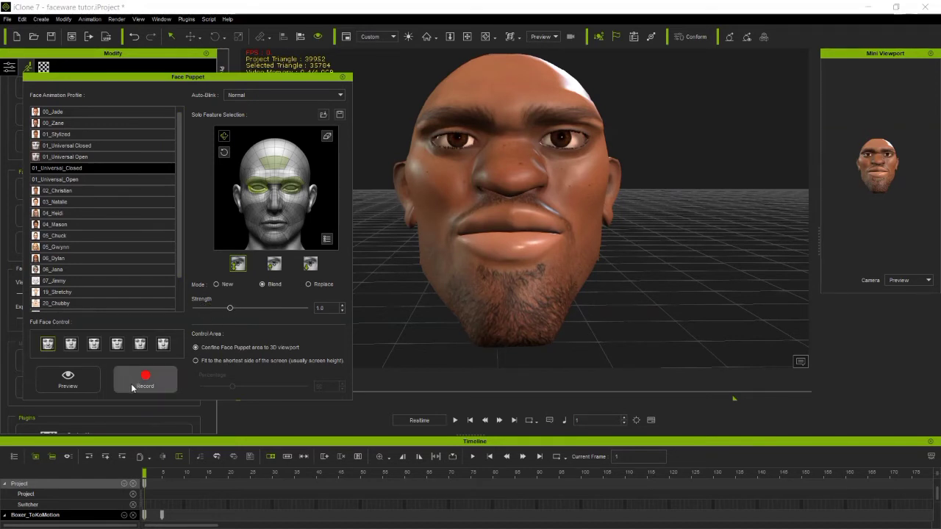
- Record a Face Puppet pass in Blend mode at strength 1.0 on the selected eye and brow features, stopping at the clip's end
click(164, 386)
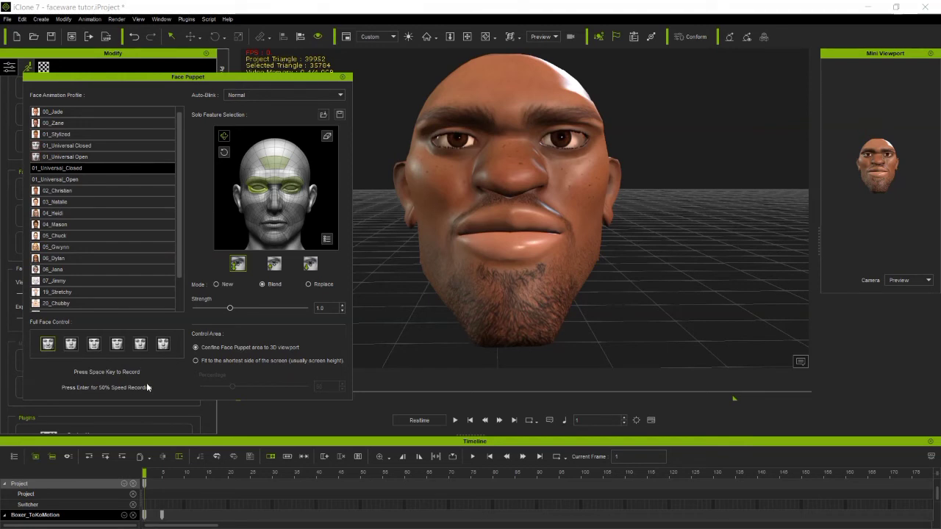
key(space)
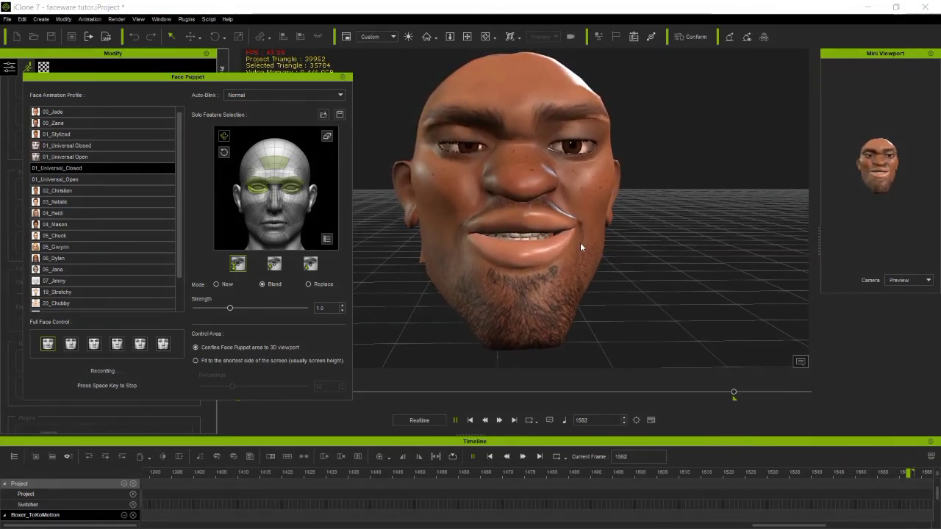
key(space)
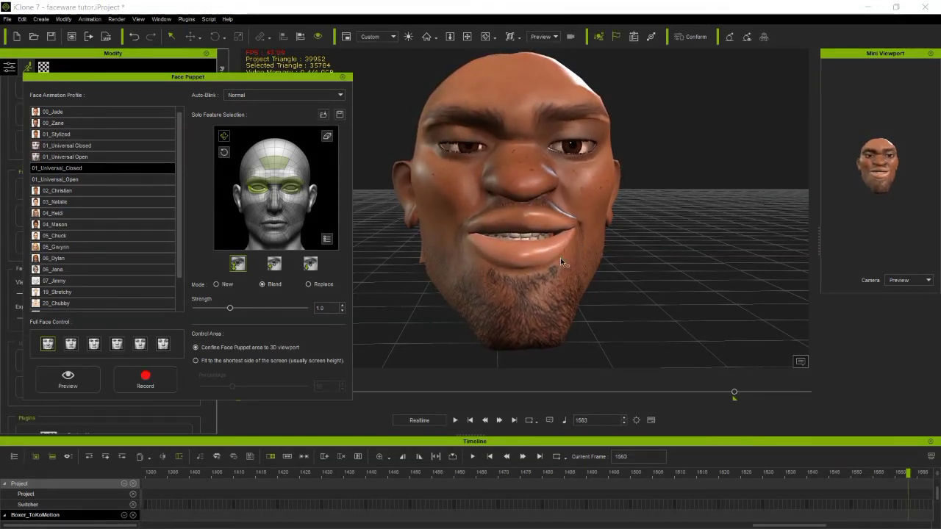
- Play back the blended facial animation from the first frame and return to the start of the clip
click(468, 419)
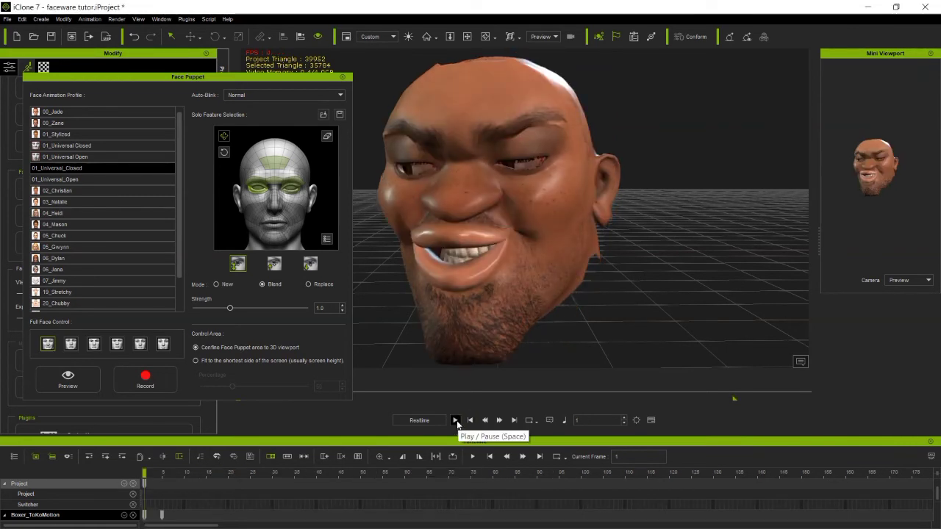
click(456, 421)
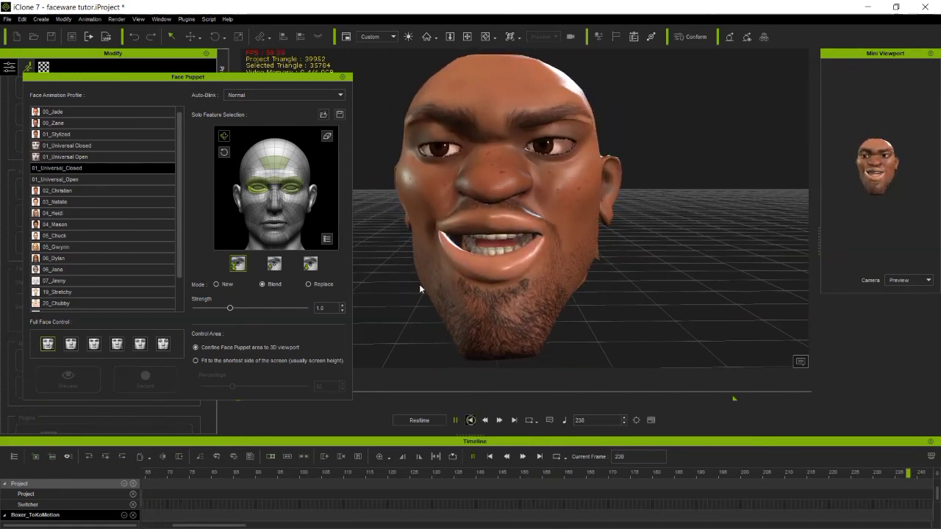
click(469, 420)
- Reposition the Face Puppet window to uncover the facial tools and animation settings behind it
drag(281, 78, 286, 77)
drag(160, 79, 224, 89)
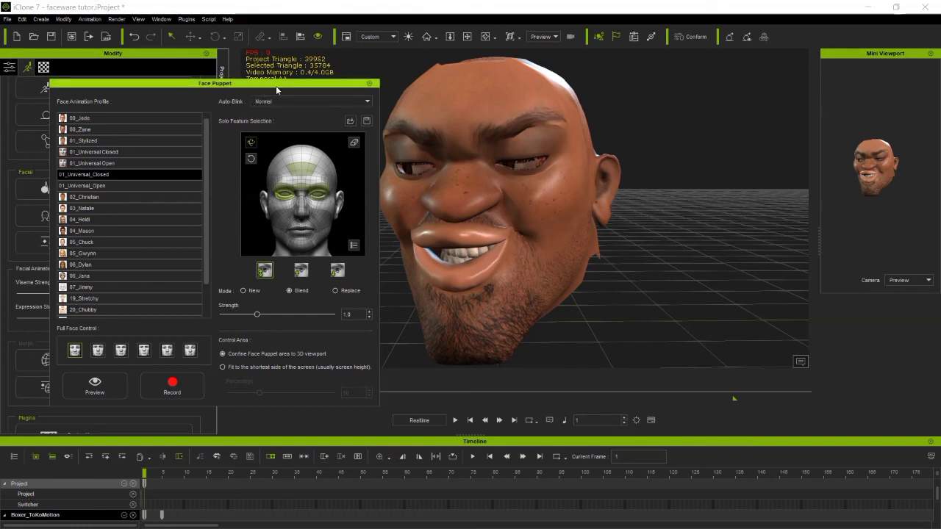
drag(276, 86, 307, 80)
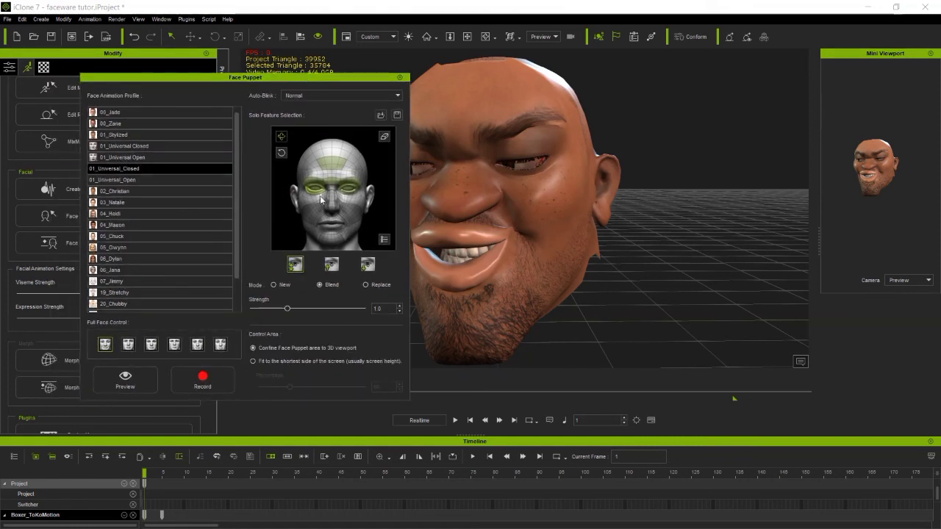